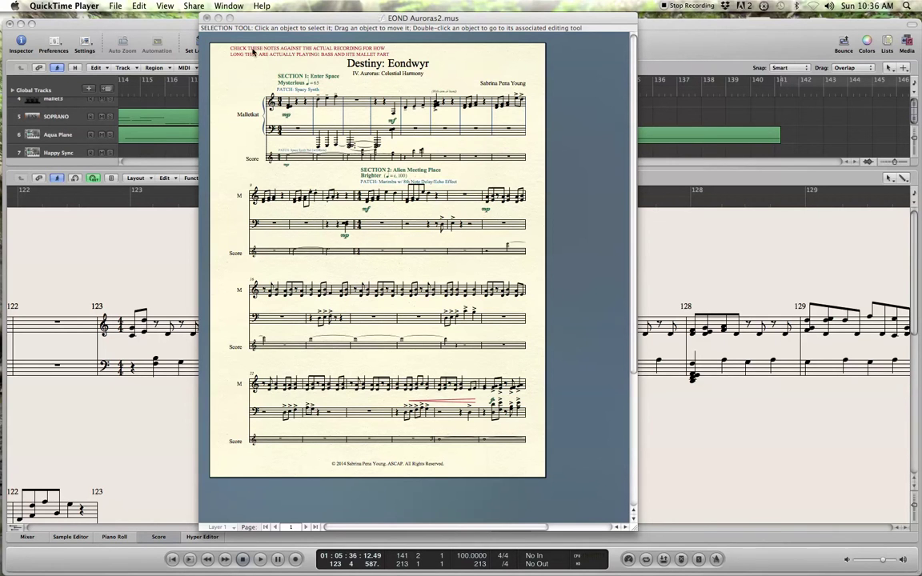
# Step: Move the EOND Auroras2 score window left, then bring the Logic project forward
pyautogui.moveTo(373, 22); pyautogui.dragTo(241, 58)
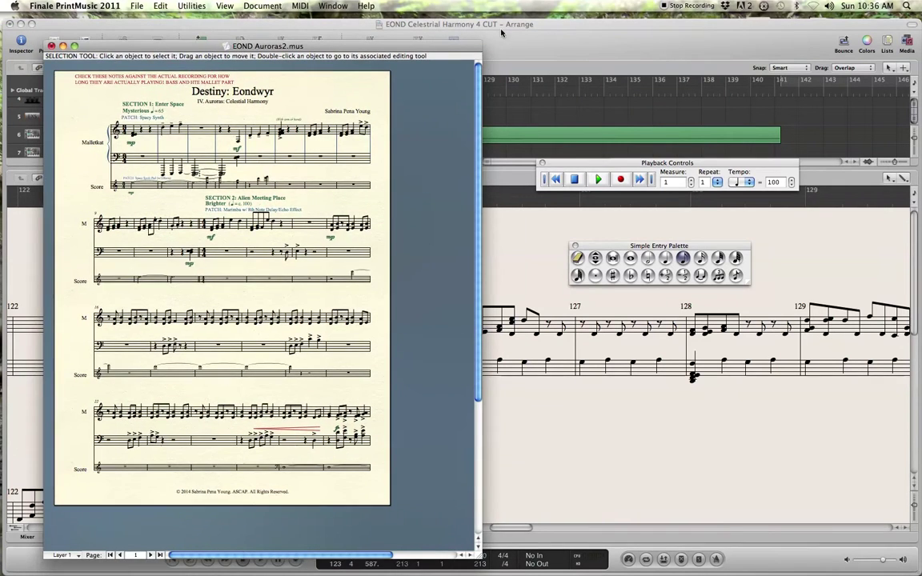
pyautogui.click(402, 373)
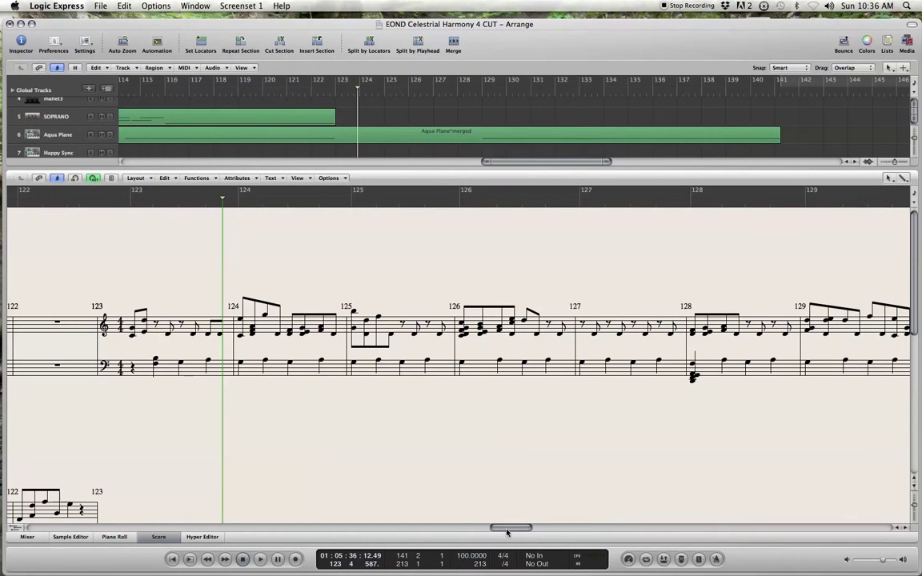
# Step: Play the Logic project briefly and scroll its score back to bar 1
pyautogui.press('space')
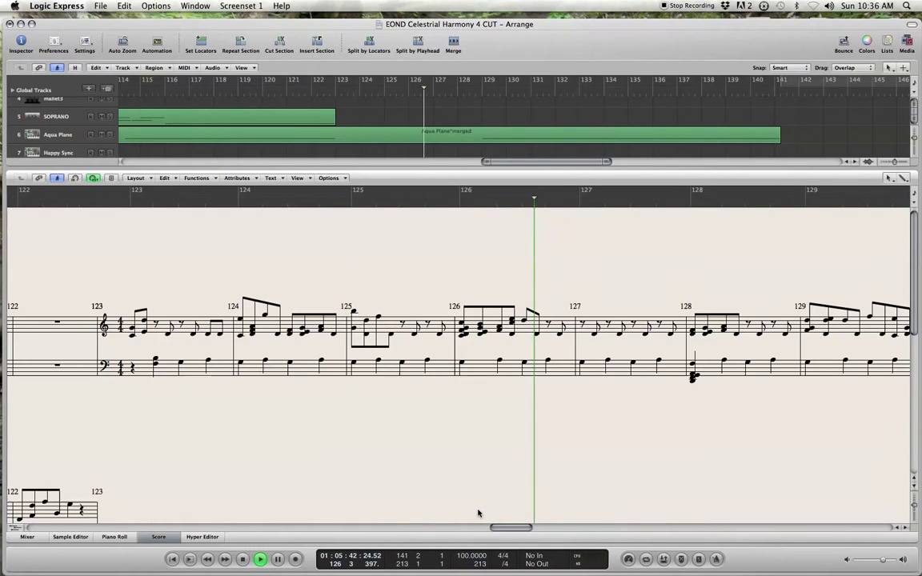
pyautogui.moveTo(469, 24); pyautogui.dragTo(470, 8)
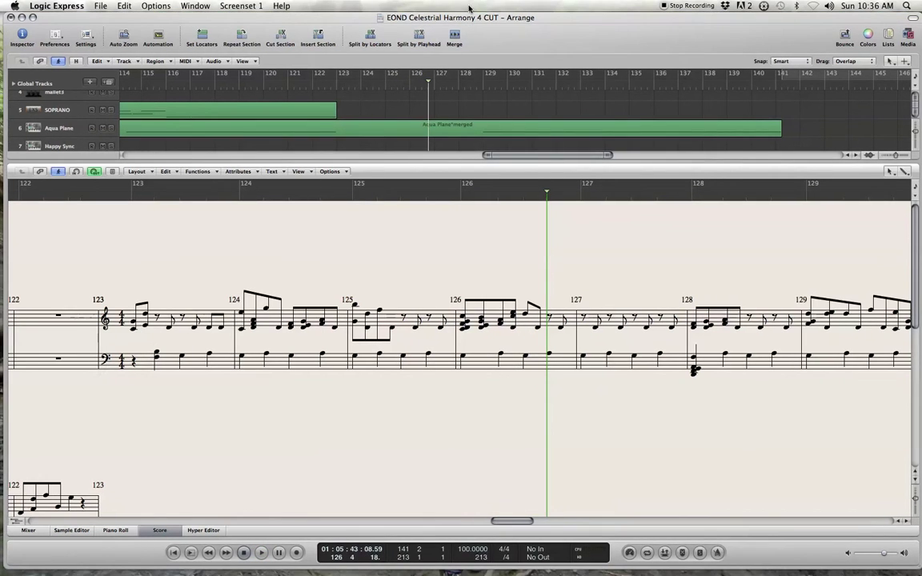
pyautogui.moveTo(516, 522); pyautogui.dragTo(147, 474)
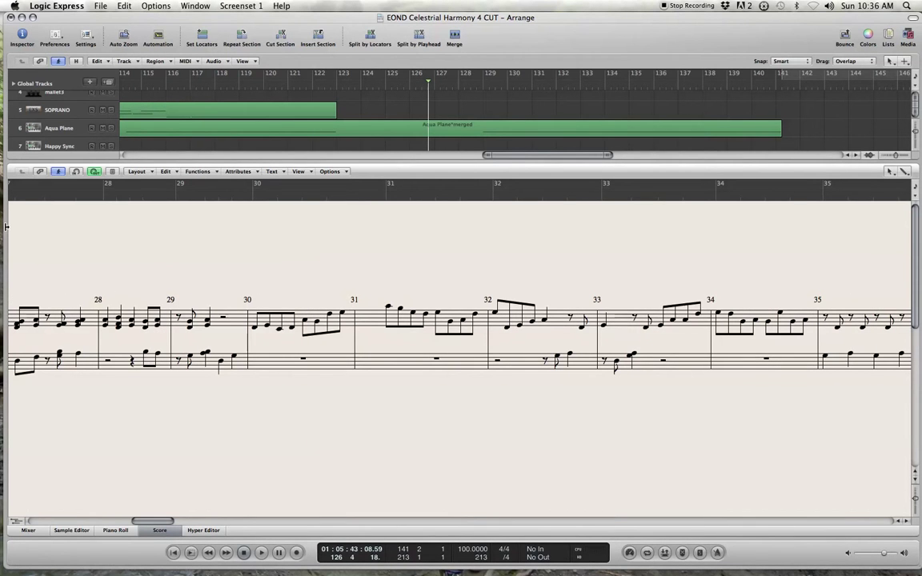
# Step: Show Logic's notation symbol palette and look through the File menu without choosing anything
pyautogui.press('i')
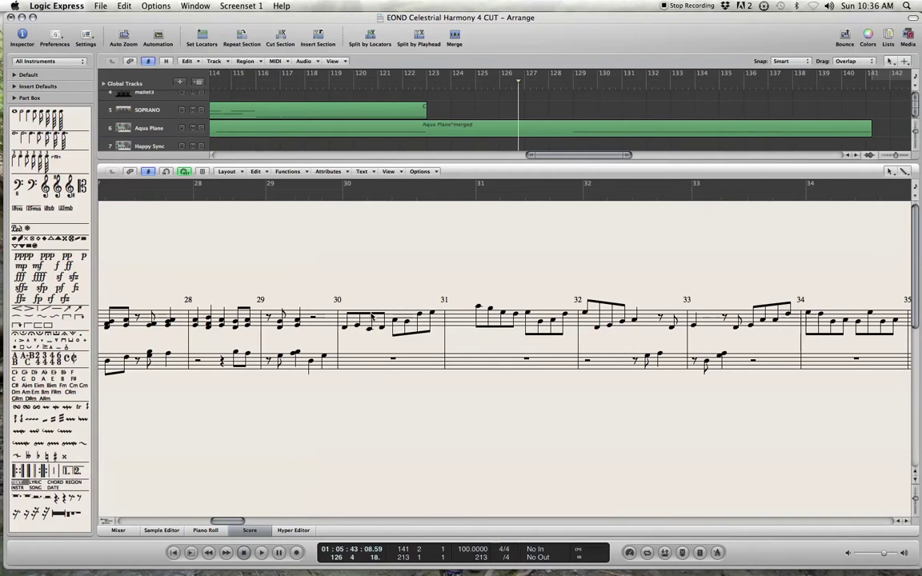
pyautogui.moveTo(232, 522); pyautogui.dragTo(126, 528)
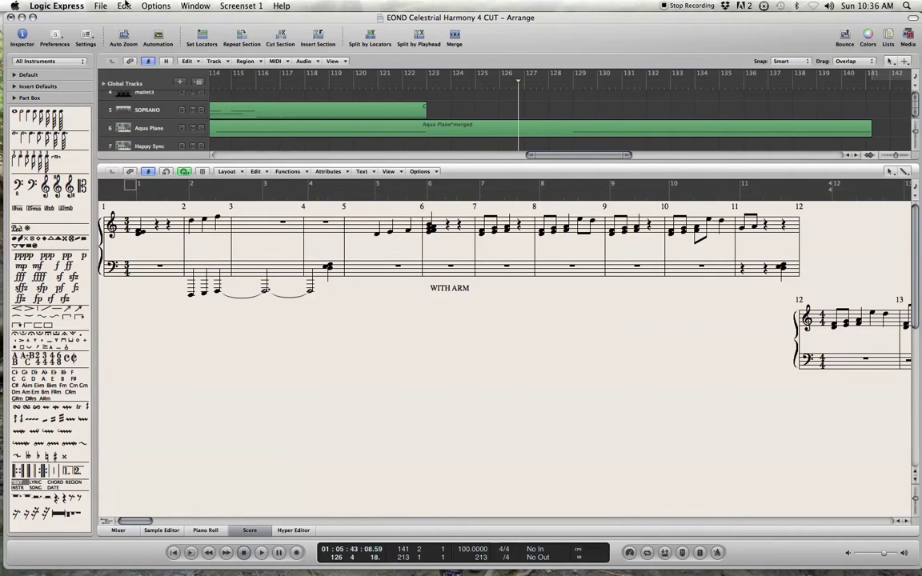
pyautogui.click(100, 5)
pyautogui.moveTo(125, 215)
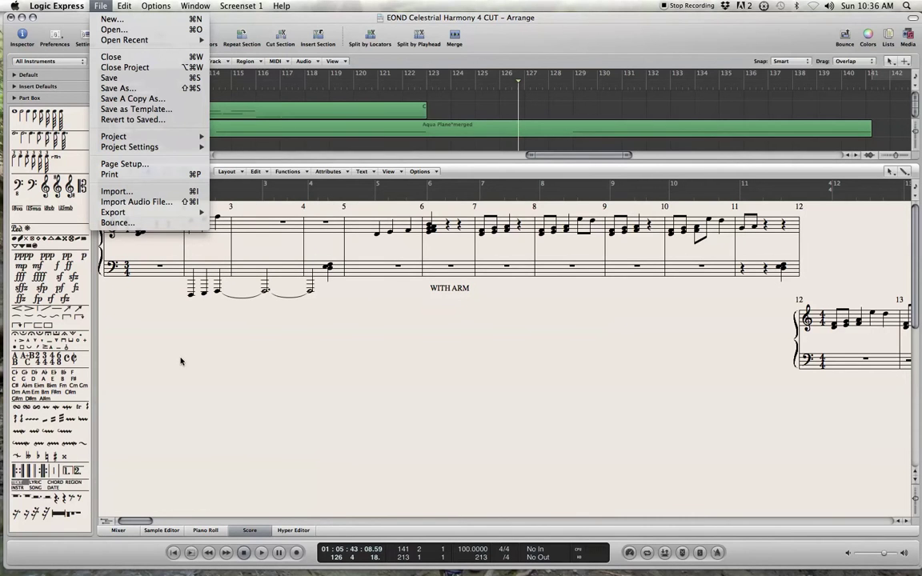
pyautogui.click(2, 178)
# Step: Return to Finale and page through pages 2–4, ending back on page 3
pyautogui.moveTo(8, 443)
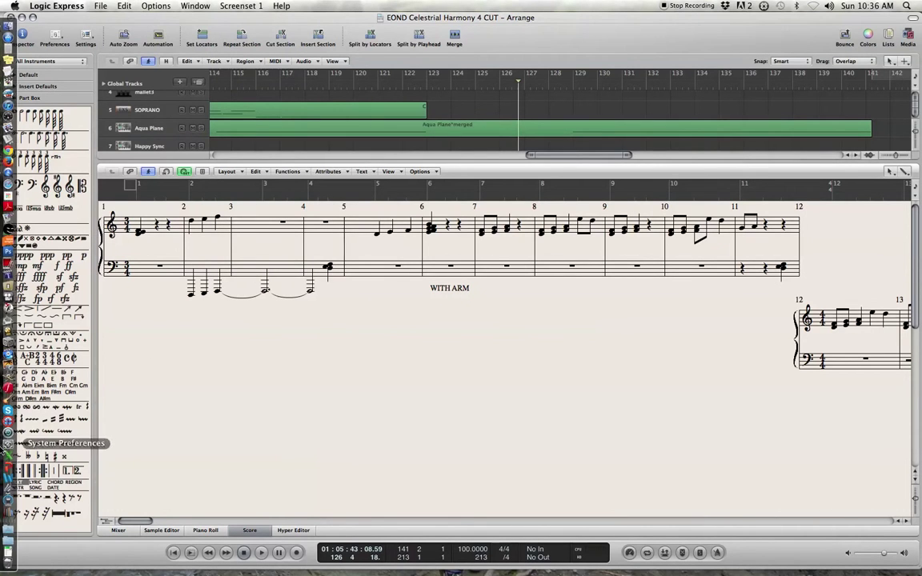
pyautogui.click(11, 388)
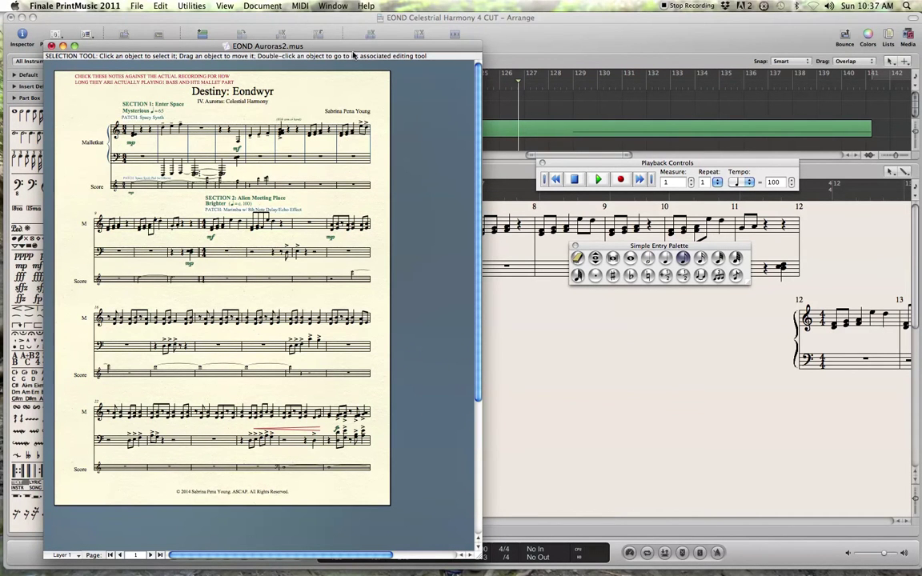
pyautogui.moveTo(353, 55); pyautogui.dragTo(344, 27)
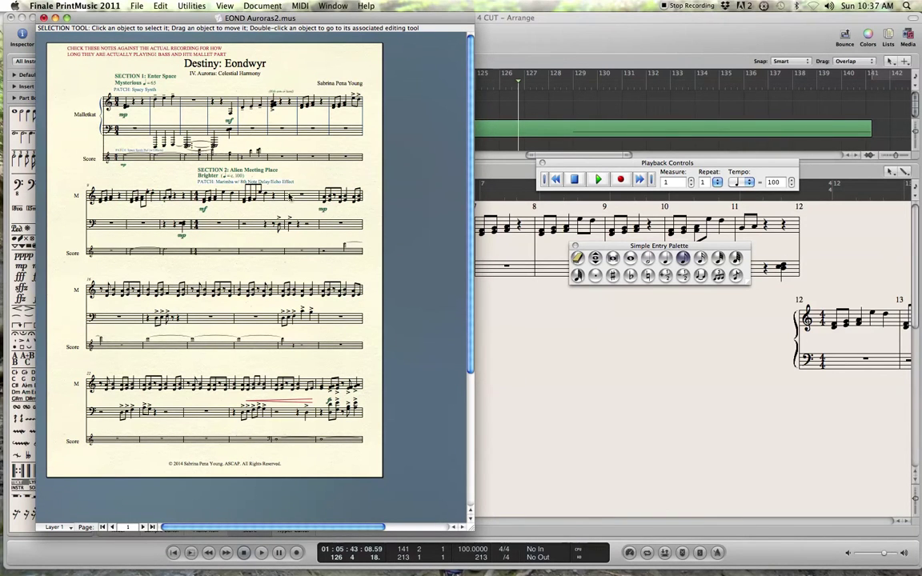
pyautogui.click(144, 527)
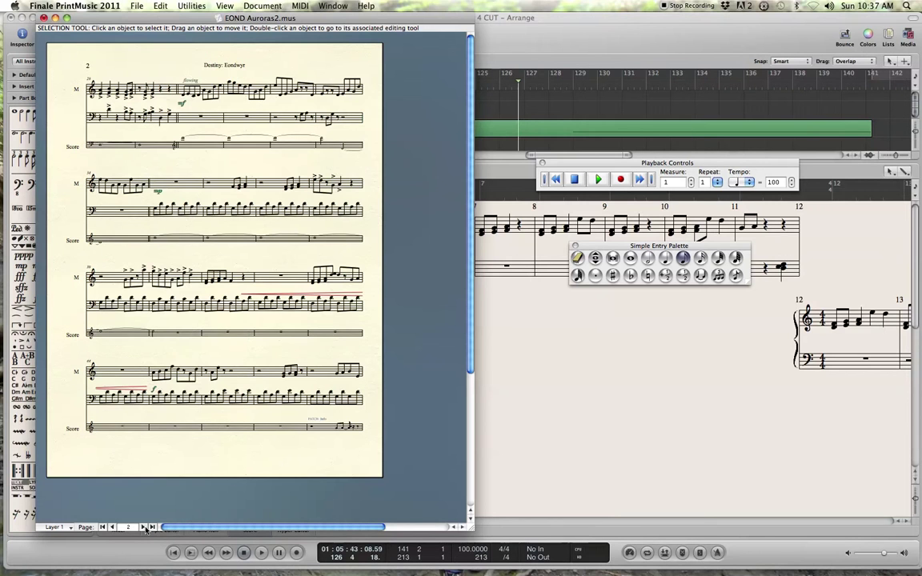
pyautogui.click(144, 527)
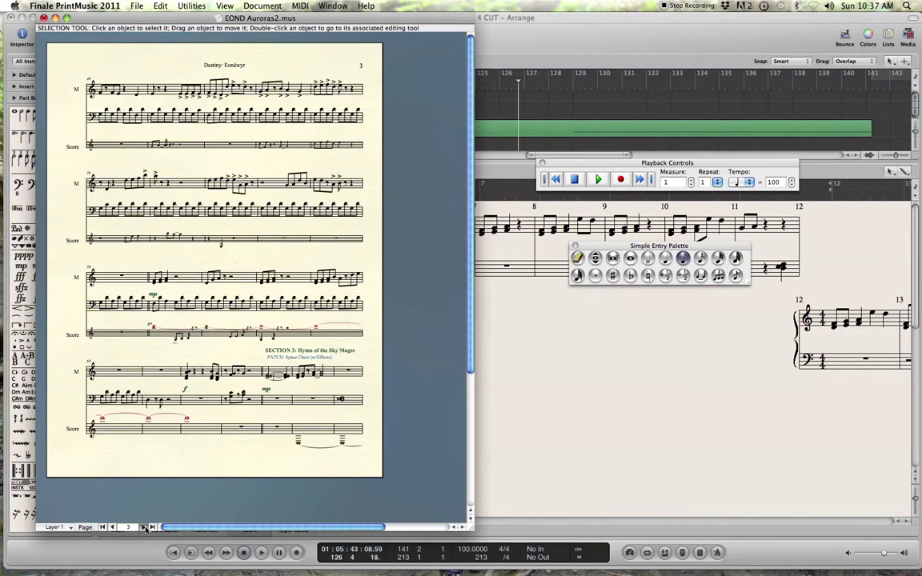
pyautogui.click(144, 527)
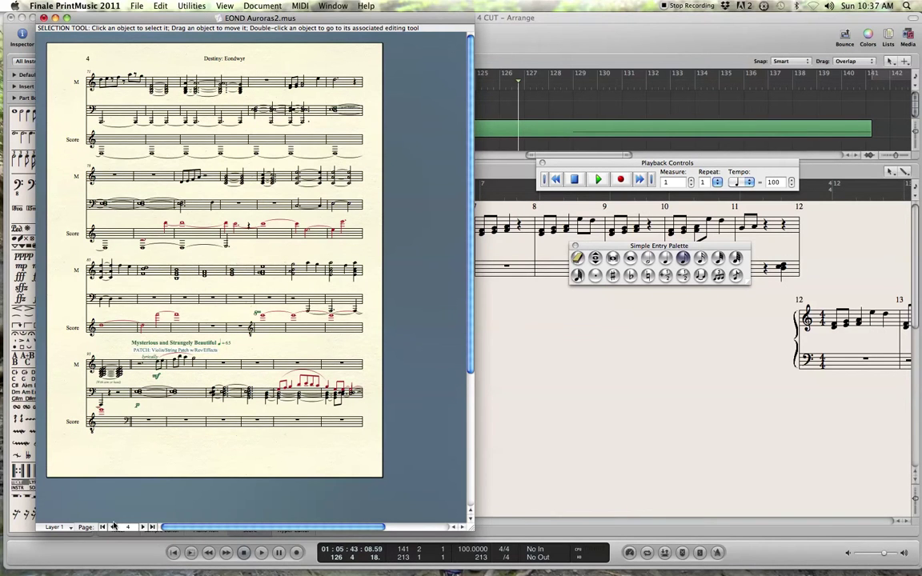
pyautogui.click(113, 527)
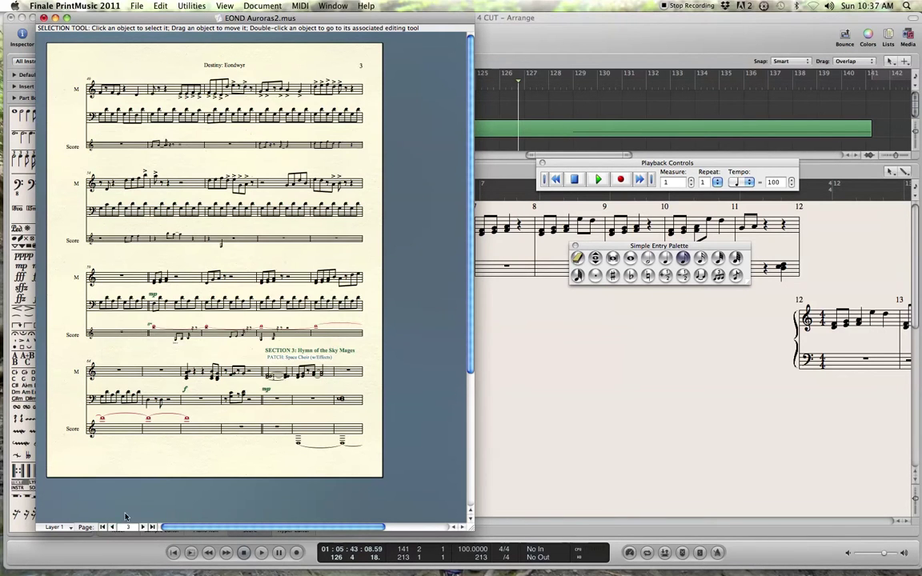
# Step: Enlarge page 3 and show its right side from measure 49
pyautogui.click(165, 5)
pyautogui.click(387, 55)
pyautogui.press('super+equal')
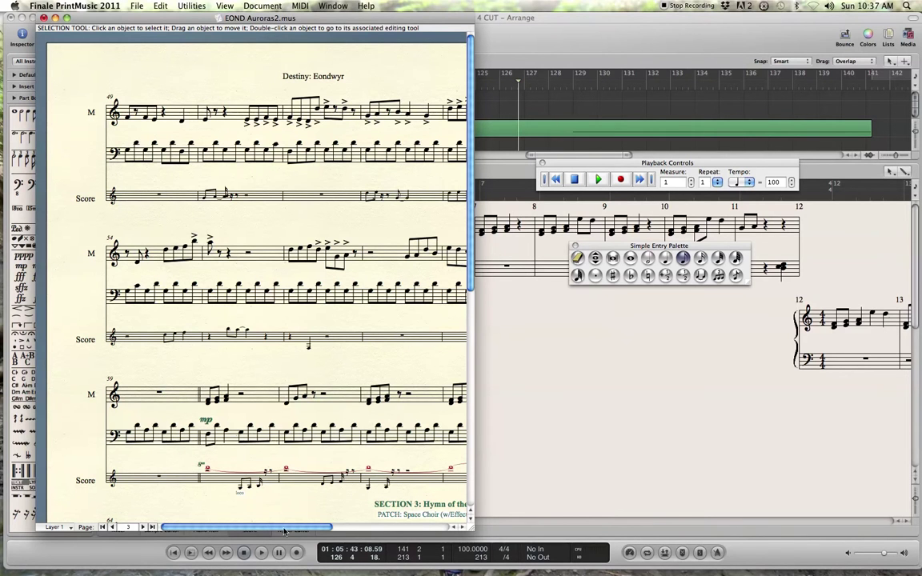
pyautogui.click(337, 528)
# Step: Go back to page 1 and select the first measure of the Score staff
pyautogui.moveTo(303, 531); pyautogui.dragTo(207, 530)
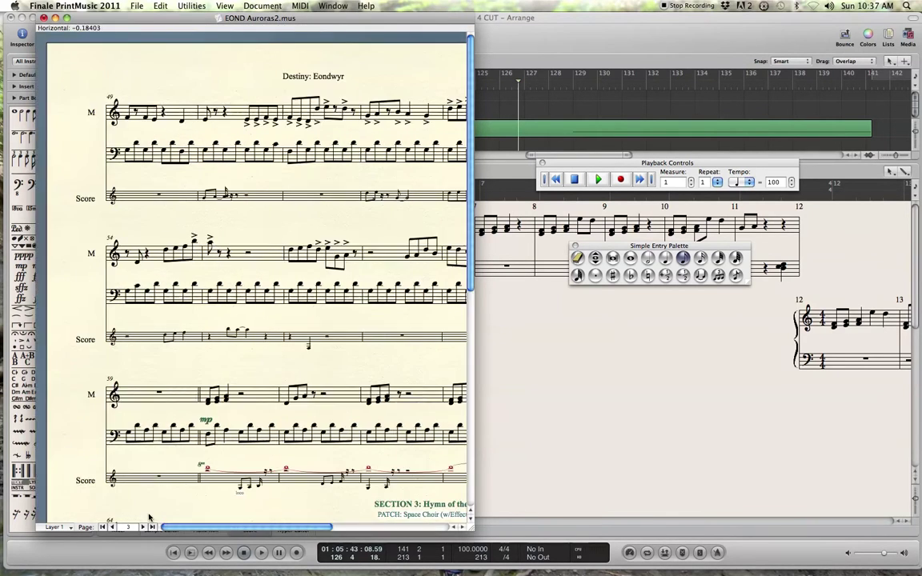
pyautogui.click(103, 528)
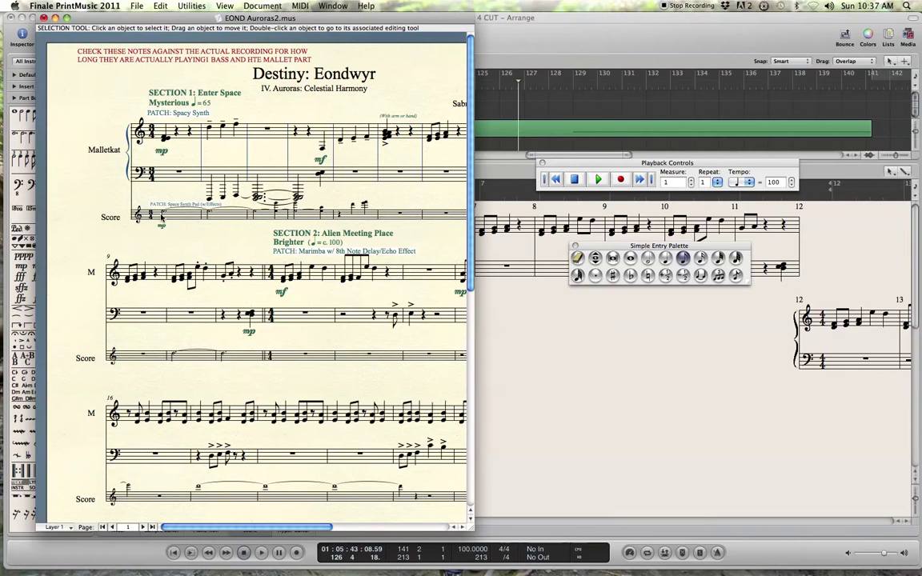
pyautogui.click(172, 213)
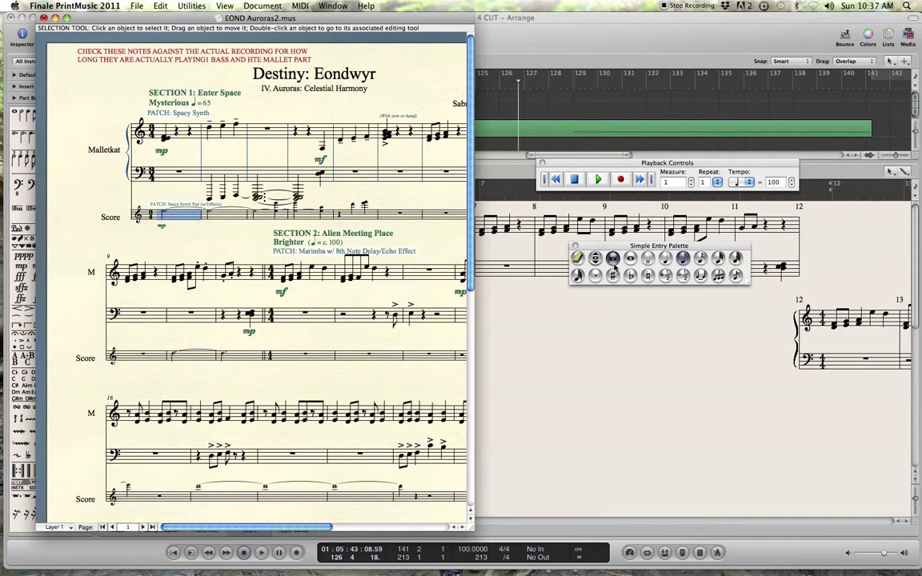
# Step: Switch to Scroll View and enlarge the Finale window to nearly full screen
pyautogui.click(278, 9)
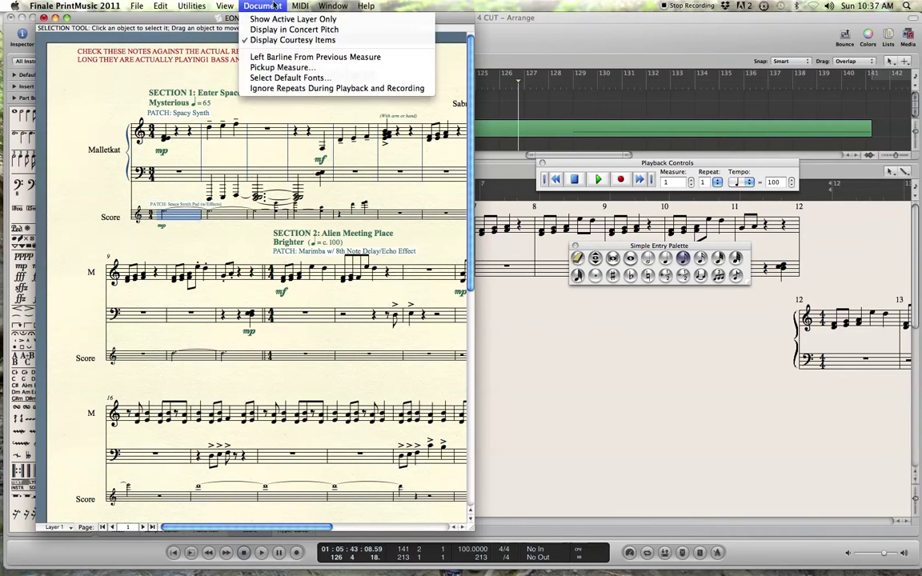
pyautogui.moveTo(171, 6)
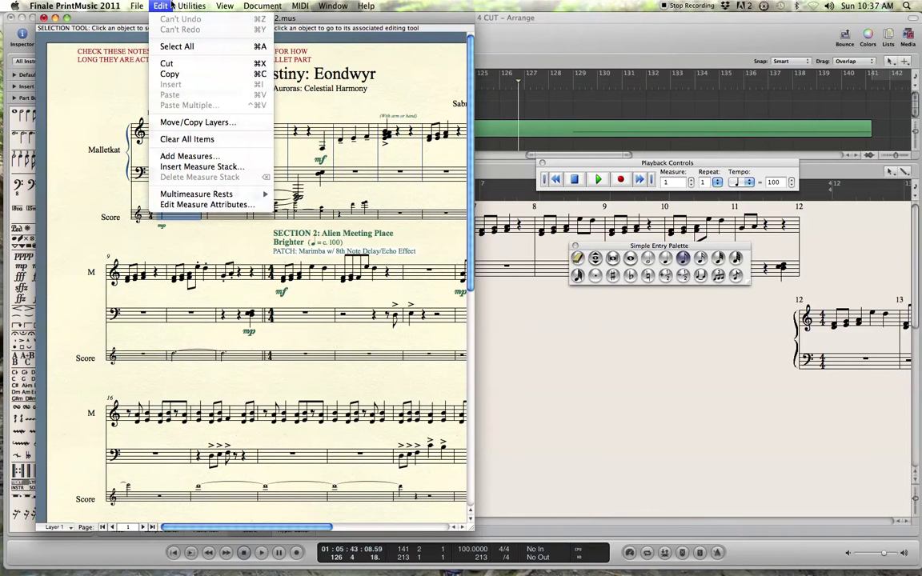
pyautogui.click(217, 18)
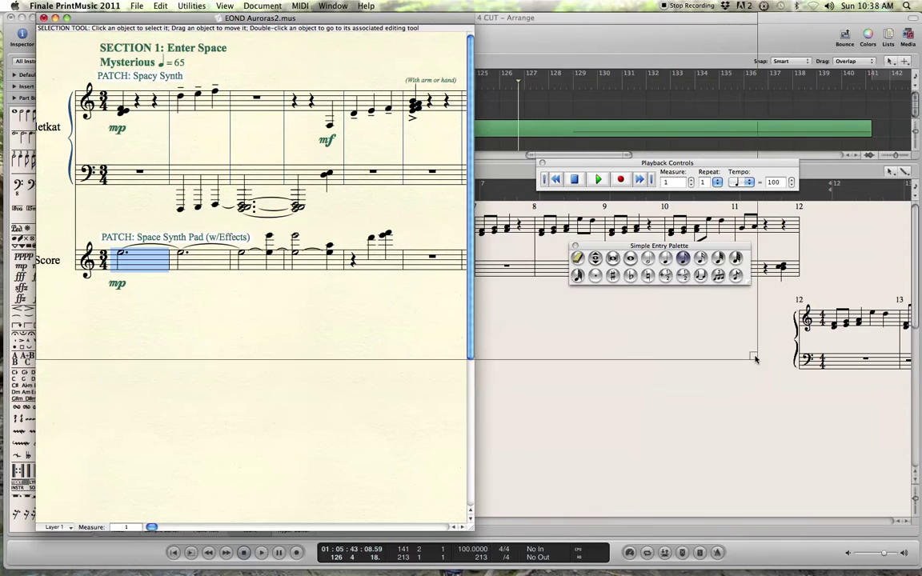
pyautogui.click(67, 17)
pyautogui.moveTo(452, 18)
pyautogui.mouseDown()
pyautogui.moveTo(420, 245)
pyautogui.moveTo(425, 4)
pyautogui.moveTo(442, 4)
pyautogui.mouseUp()
# Step: Shrink Logic and place it below a shortened Finale window, then rewind Logic to bar 1
pyautogui.click(492, 330)
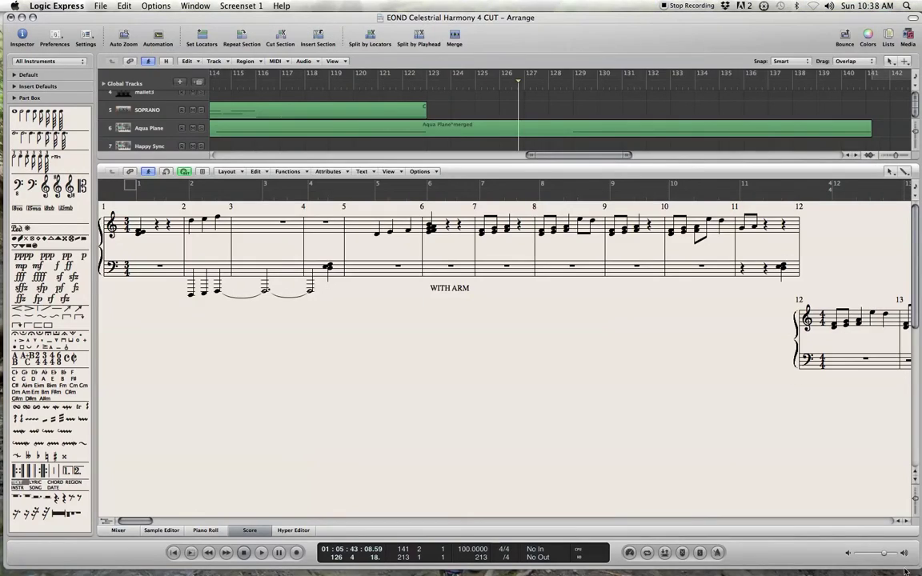
pyautogui.moveTo(918, 567); pyautogui.dragTo(911, 337)
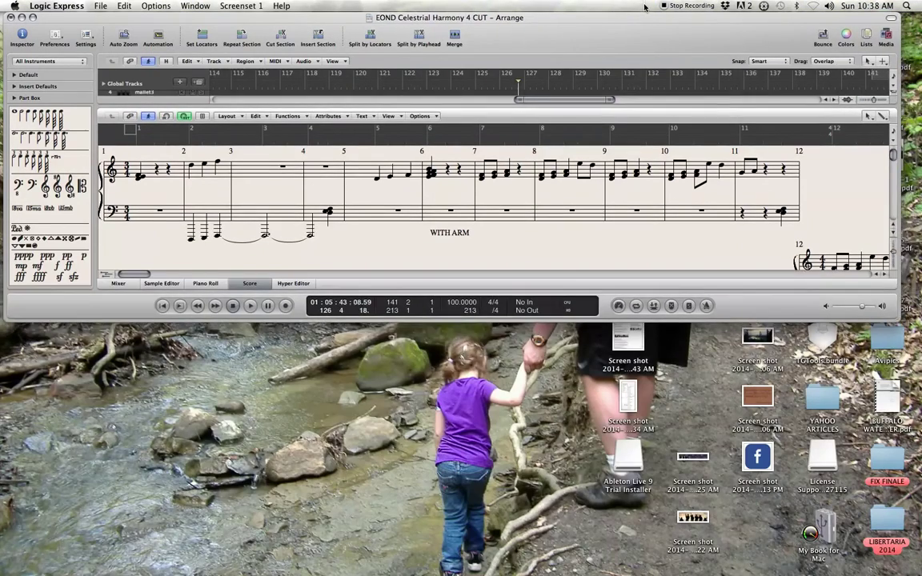
pyautogui.moveTo(637, 13); pyautogui.dragTo(641, 271)
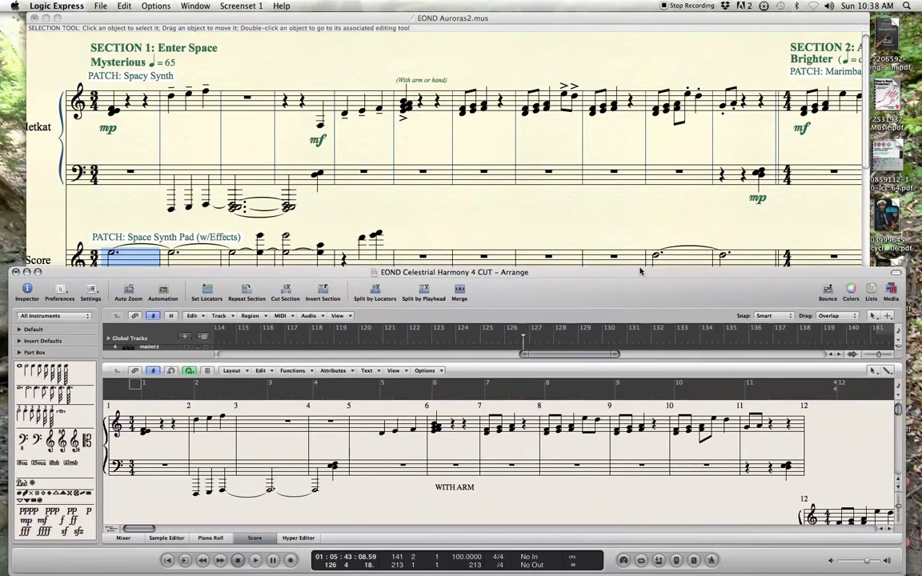
pyautogui.click(375, 18)
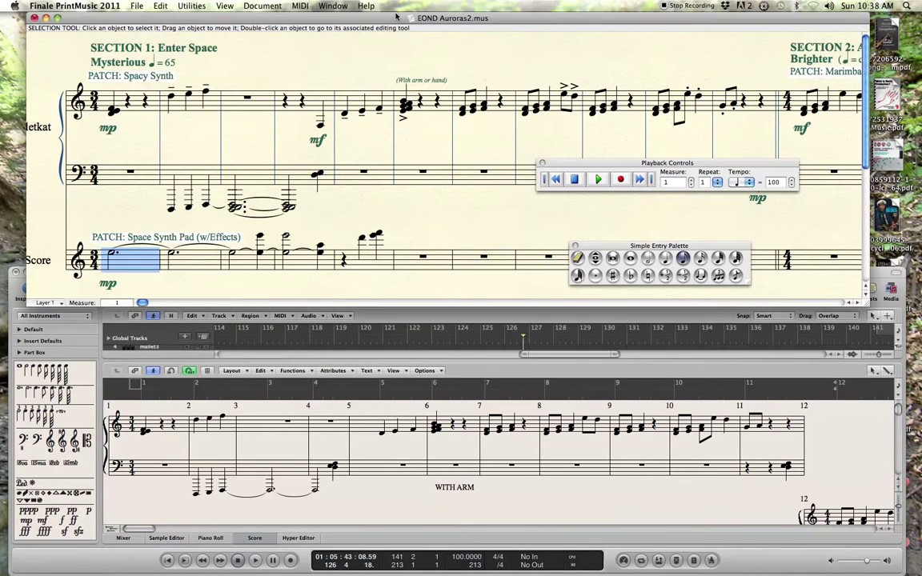
pyautogui.moveTo(386, 16); pyautogui.dragTo(366, 16)
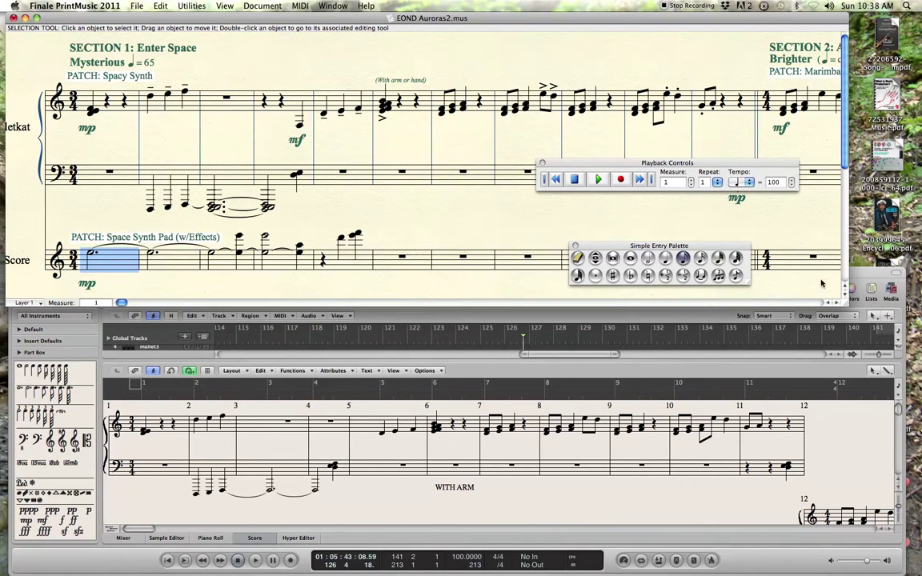
pyautogui.moveTo(851, 304); pyautogui.dragTo(890, 262)
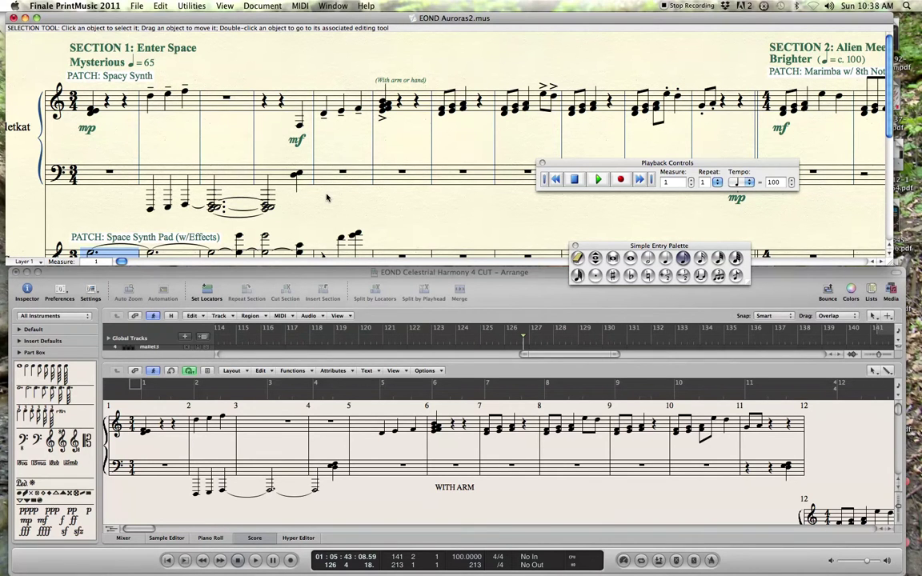
pyautogui.click(168, 563)
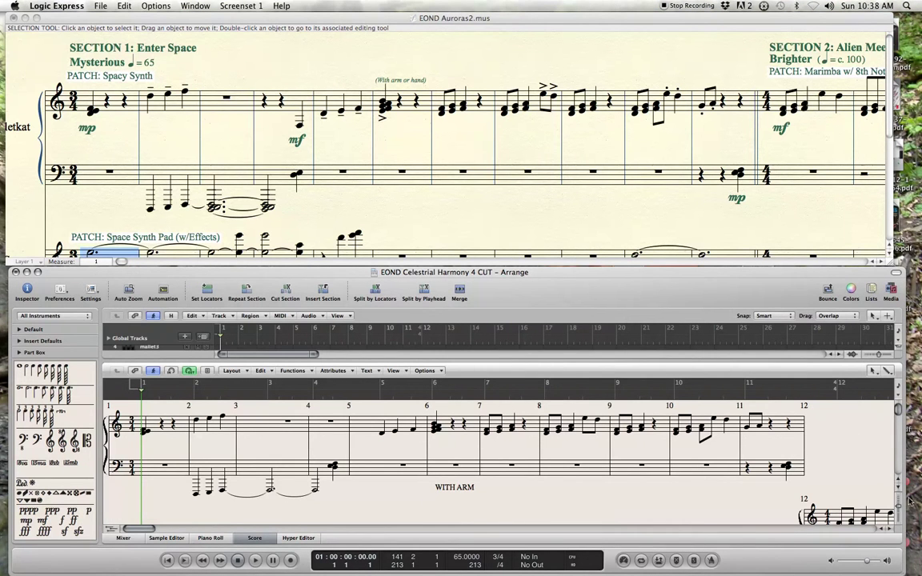
# Step: Zoom Logic's score out, hide the Inspector and widen the Arrange window slightly
pyautogui.moveTo(901, 519); pyautogui.dragTo(899, 502)
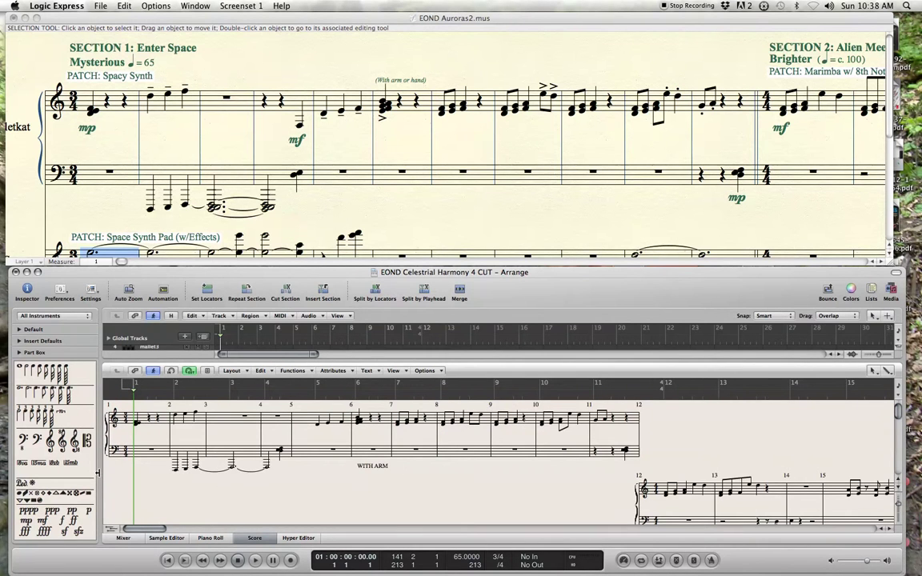
pyautogui.press('i')
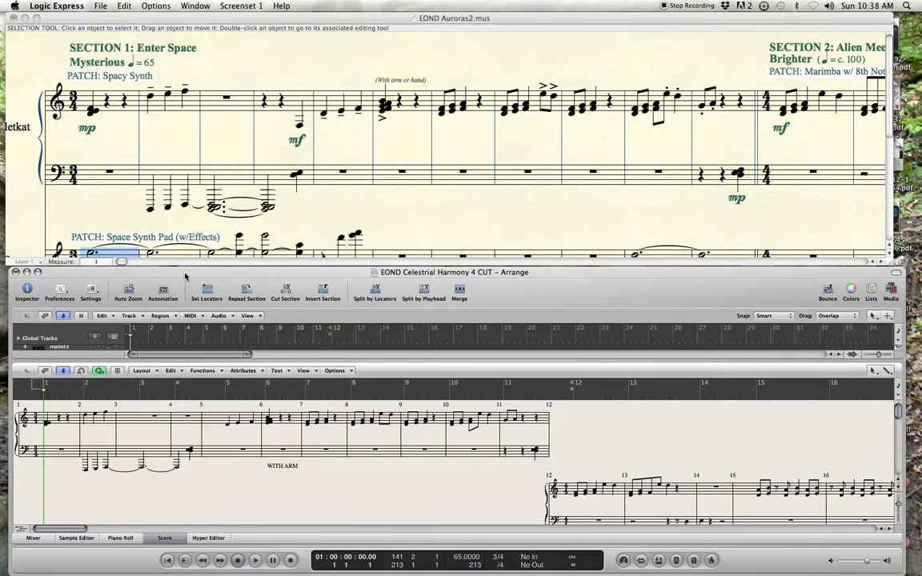
pyautogui.moveTo(192, 270); pyautogui.dragTo(188, 270)
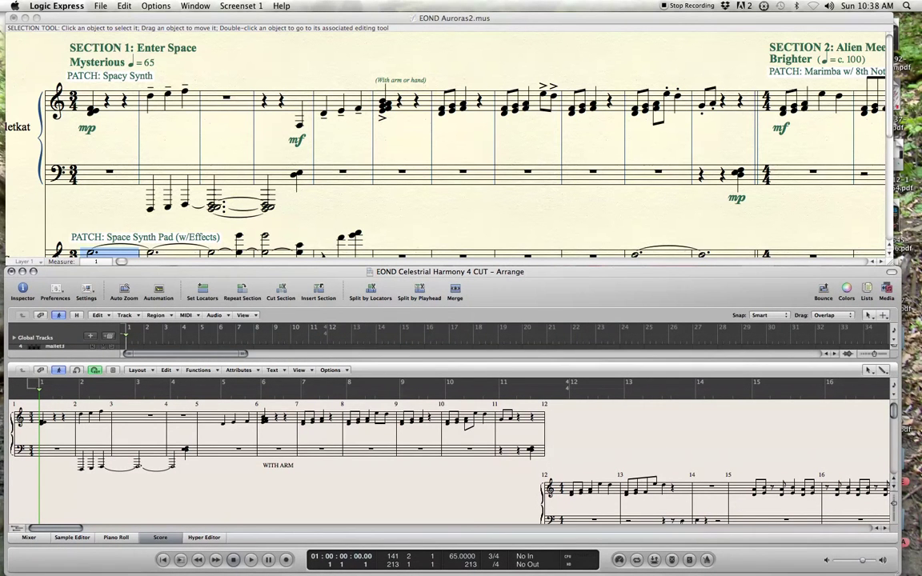
pyautogui.moveTo(896, 569); pyautogui.dragTo(915, 564)
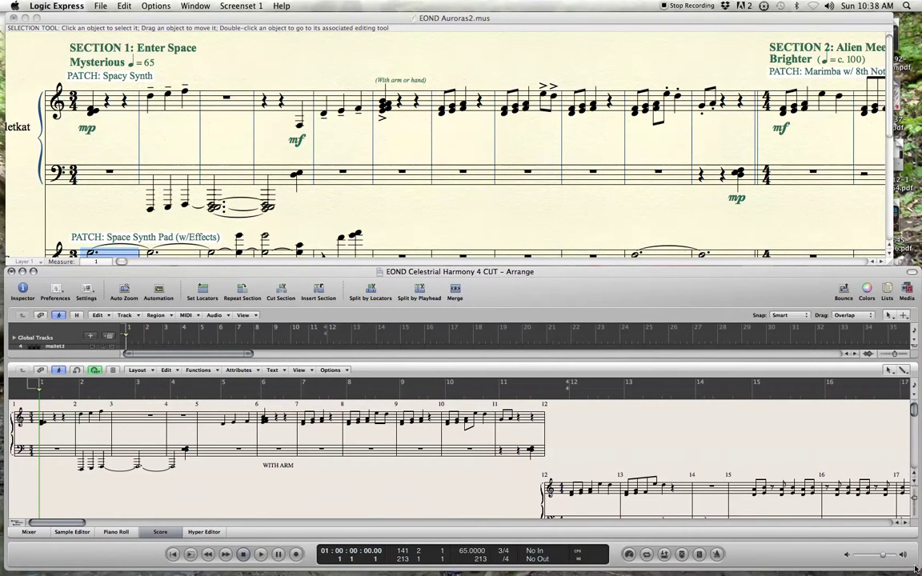
# Step: Widen the Finale window to the screen edge and tuck the note-entry and playback panels below the score
pyautogui.click(415, 18)
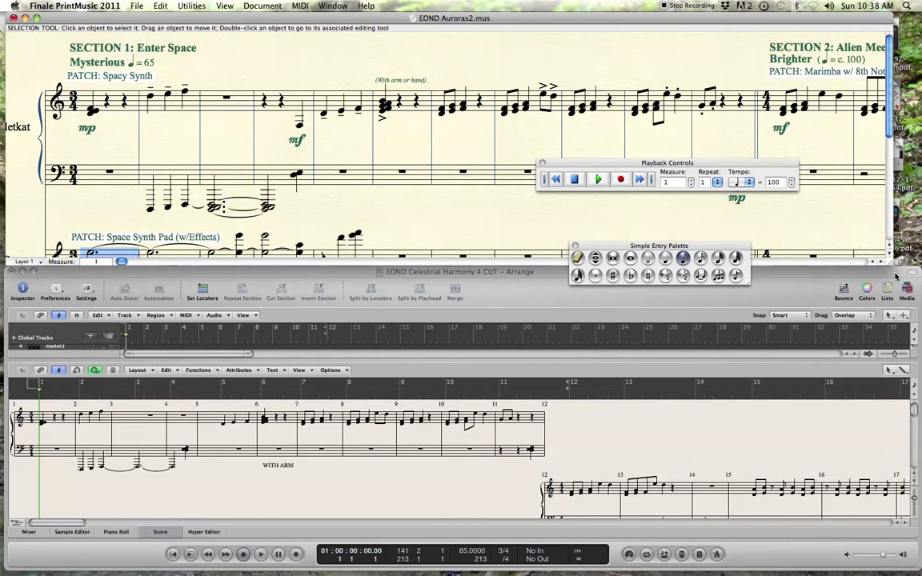
pyautogui.moveTo(915, 263); pyautogui.dragTo(916, 263)
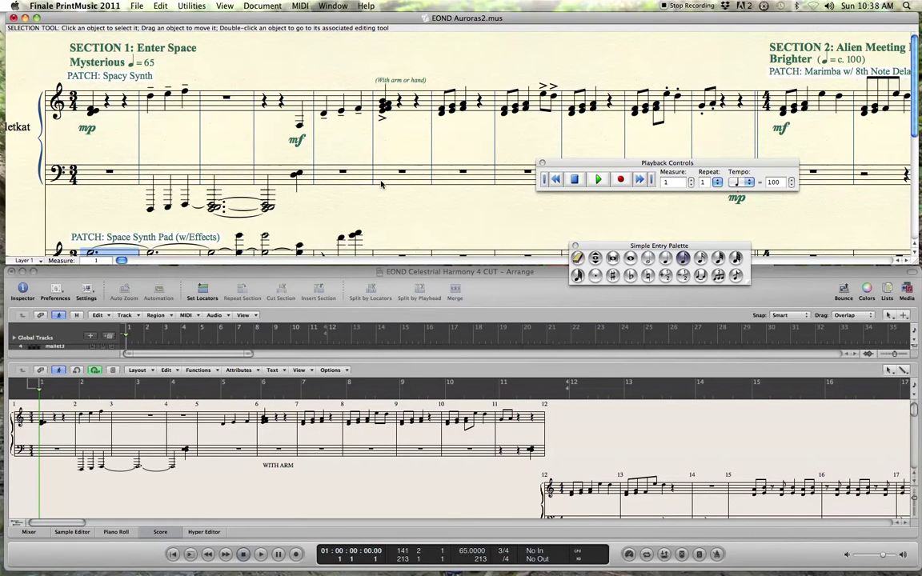
pyautogui.moveTo(607, 249); pyautogui.dragTo(545, 211)
pyautogui.moveTo(597, 164); pyautogui.dragTo(112, 221)
# Step: Show the Main Tool Palette and Simple Entry Rests Palette, placing both in the score area
pyautogui.click(192, 5)
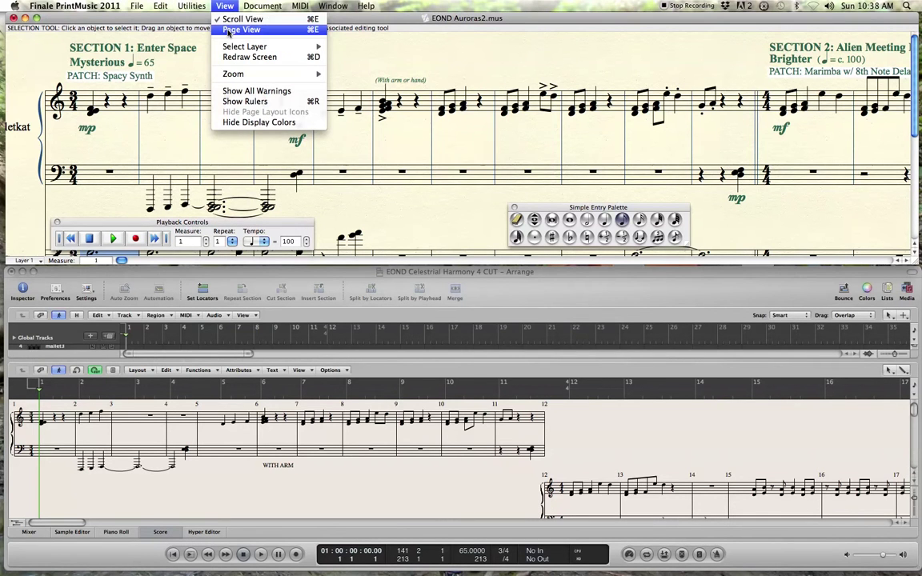
pyautogui.click(461, 25)
pyautogui.click(250, 7)
pyautogui.click(334, 57)
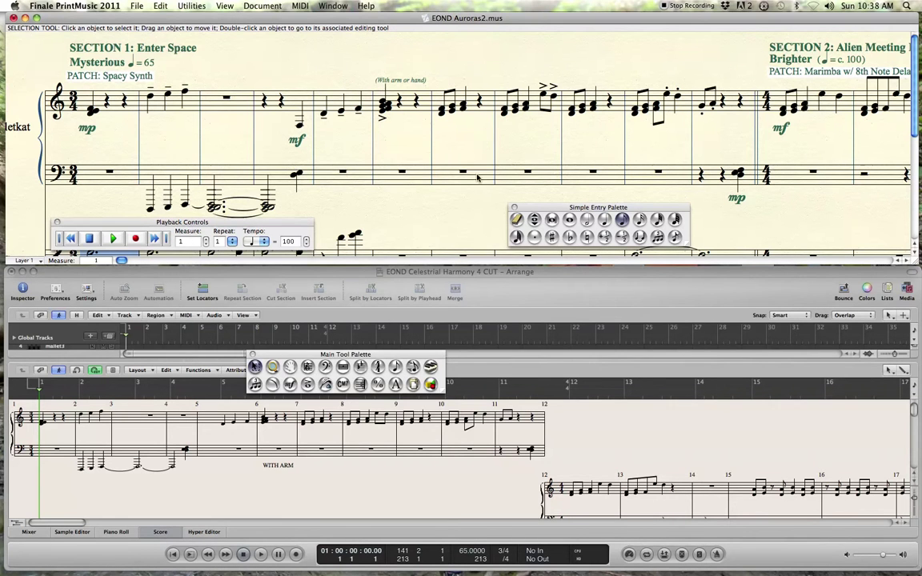
pyautogui.moveTo(360, 355); pyautogui.dragTo(428, 218)
pyautogui.click(333, 6)
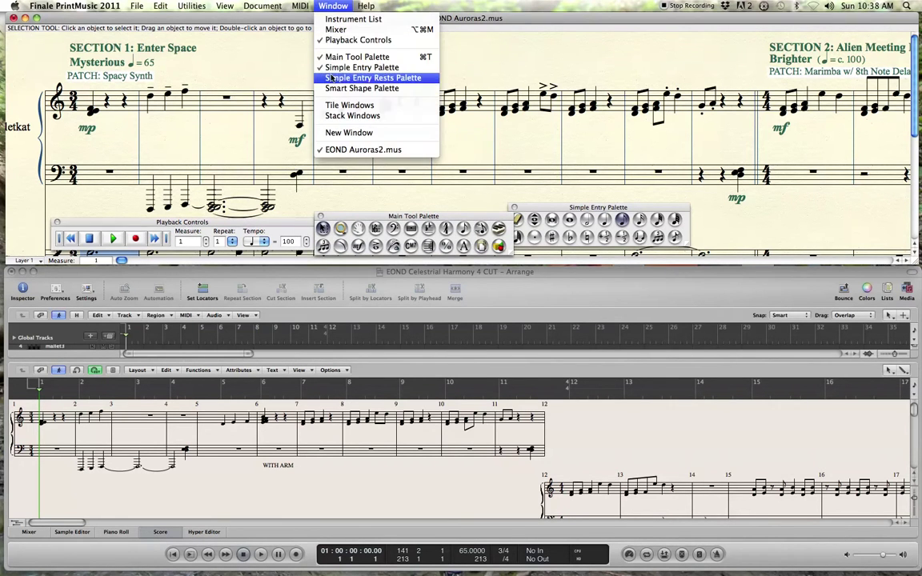
pyautogui.click(365, 77)
pyautogui.moveTo(689, 329); pyautogui.dragTo(801, 219)
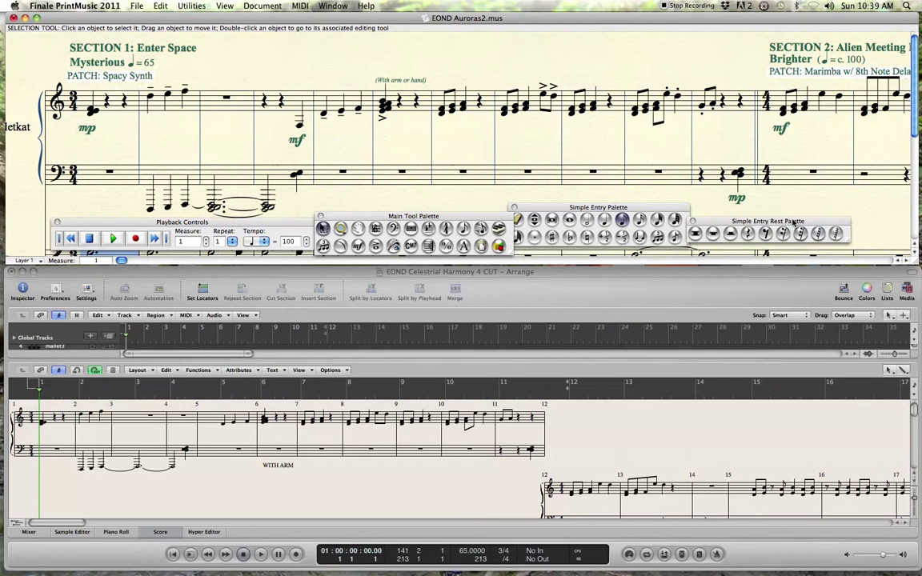
# Step: Add the Smart Shape Palette above the score, close Playback Controls and return to Logic
pyautogui.click(333, 6)
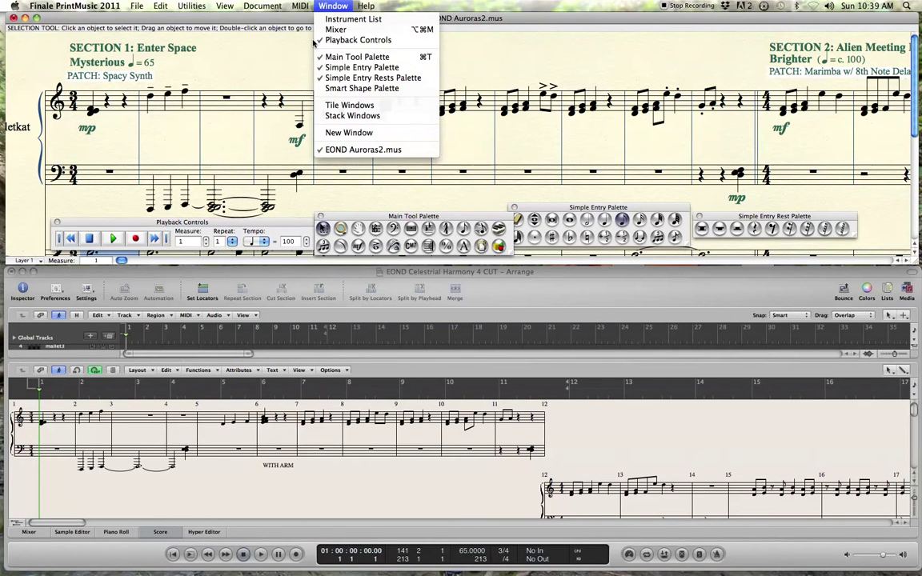
pyautogui.click(321, 90)
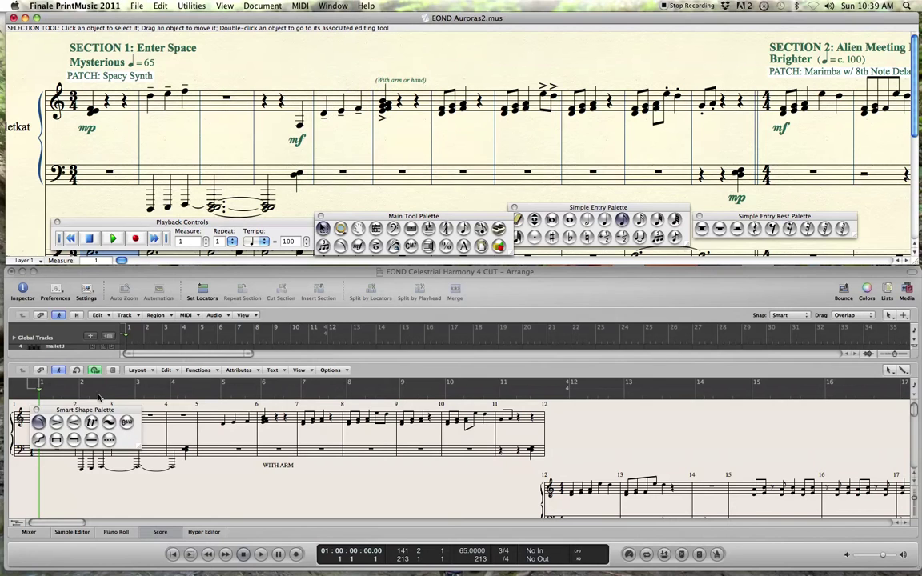
pyautogui.moveTo(96, 406); pyautogui.dragTo(164, 205)
pyautogui.click(179, 222)
pyautogui.click(57, 223)
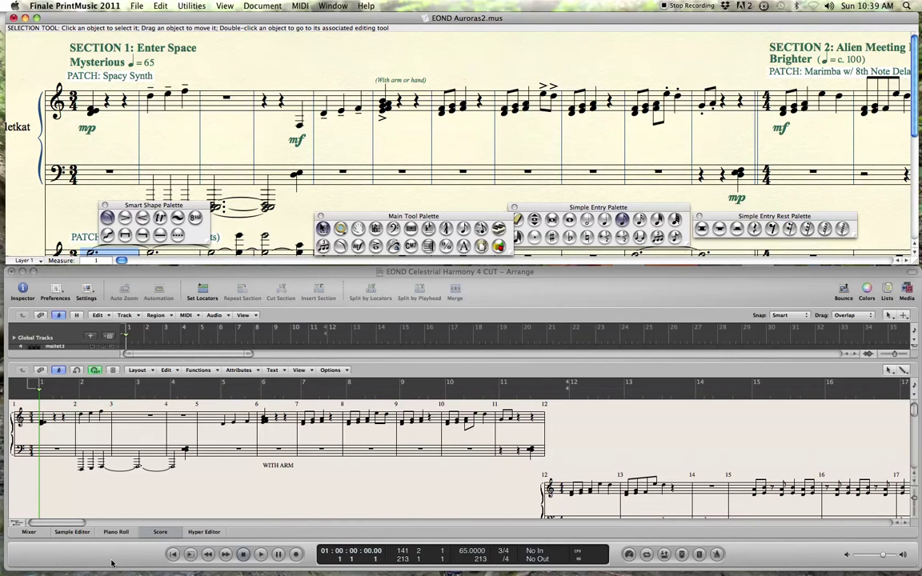
pyautogui.click(275, 475)
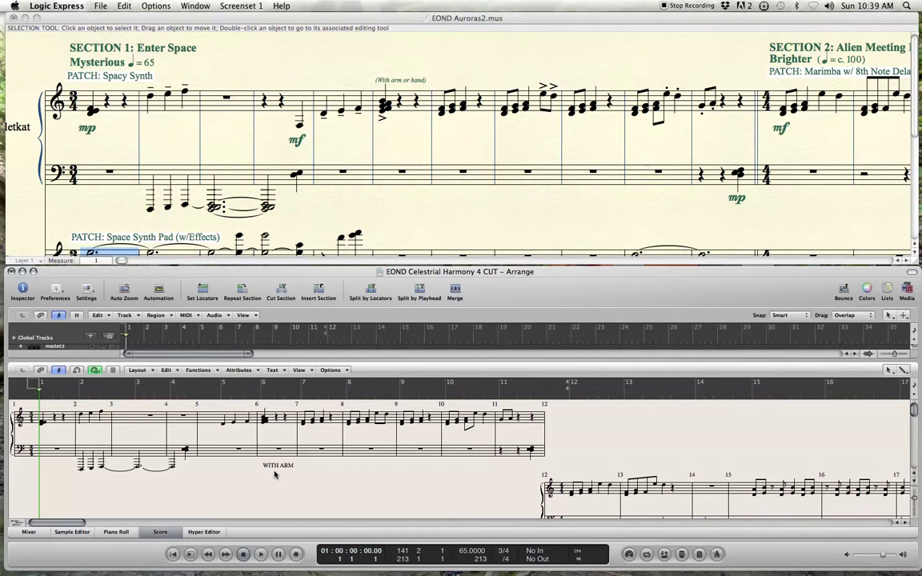
# Step: Reveal the Dock at the left screen edge to reach Preview
pyautogui.moveTo(4, 120)
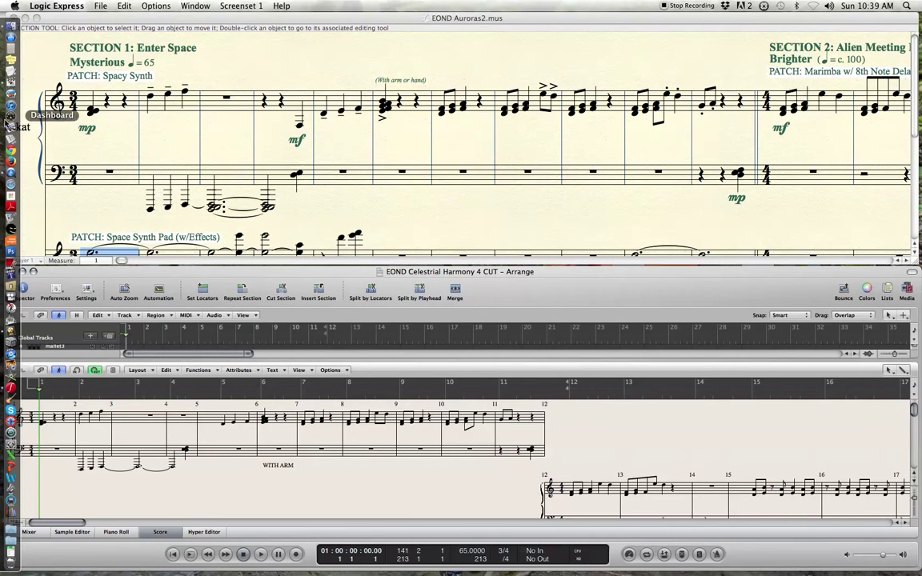
pyautogui.click(96, 132)
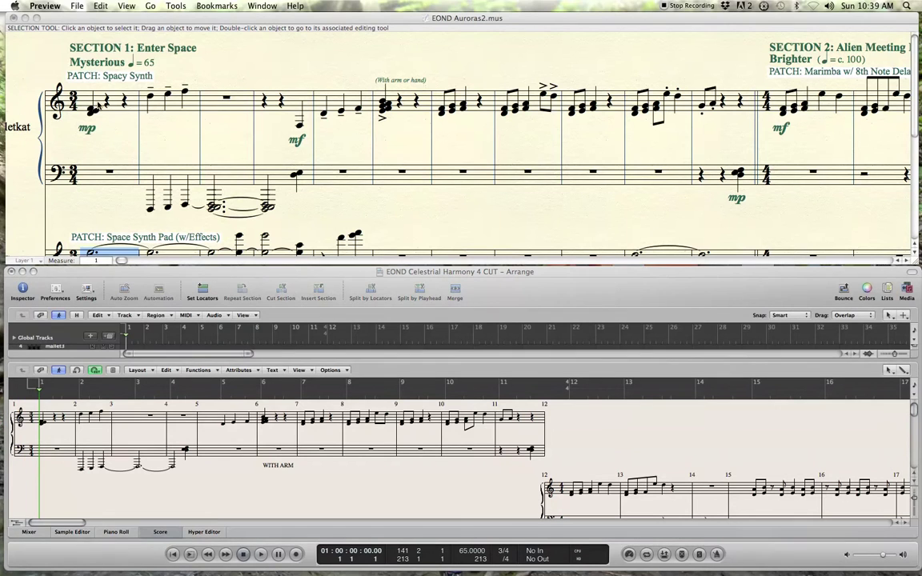
pyautogui.click(77, 5)
pyautogui.moveTo(82, 40)
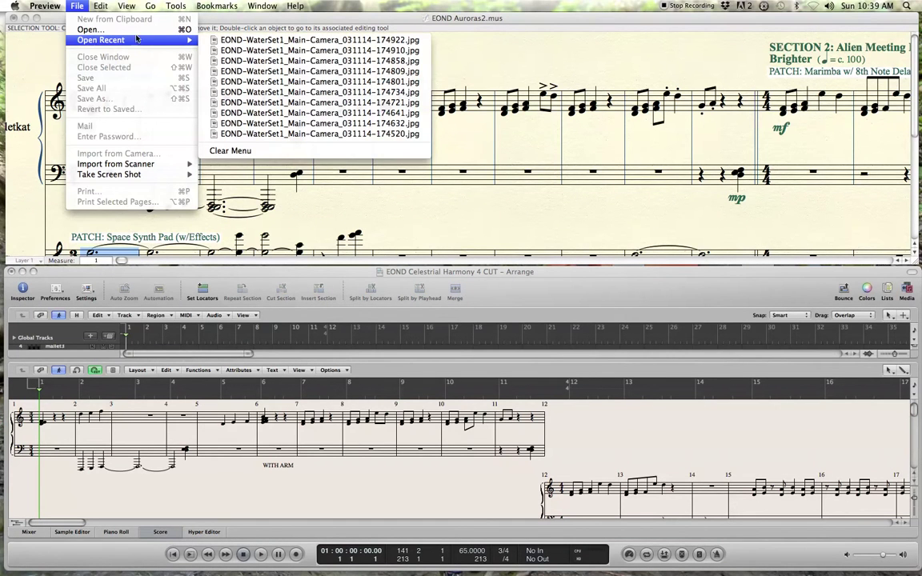
pyautogui.click(392, 72)
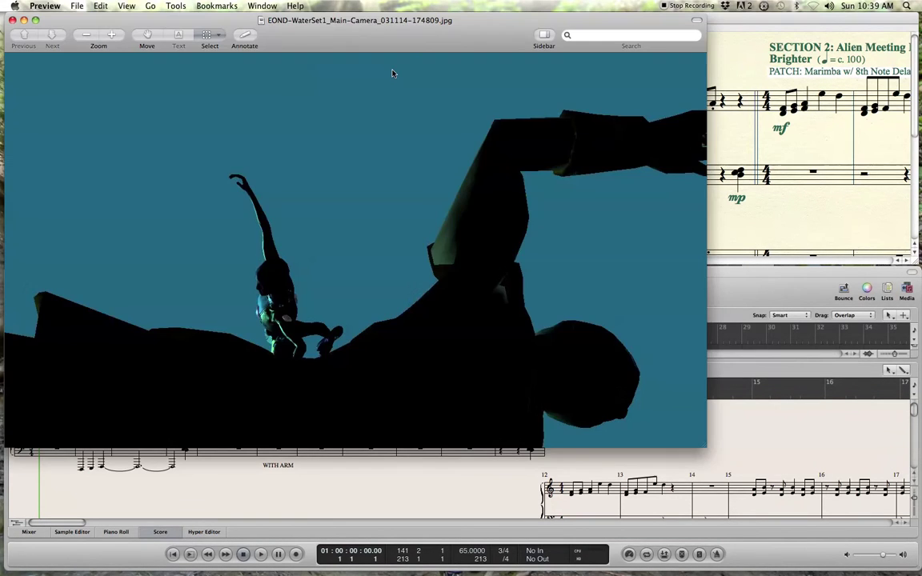
pyautogui.click(12, 19)
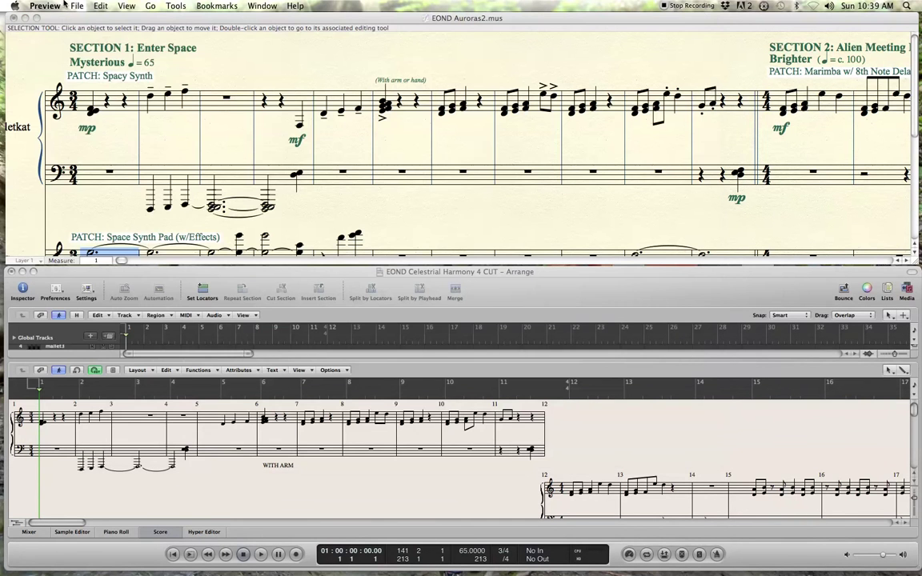
pyautogui.click(77, 6)
pyautogui.moveTo(100, 40)
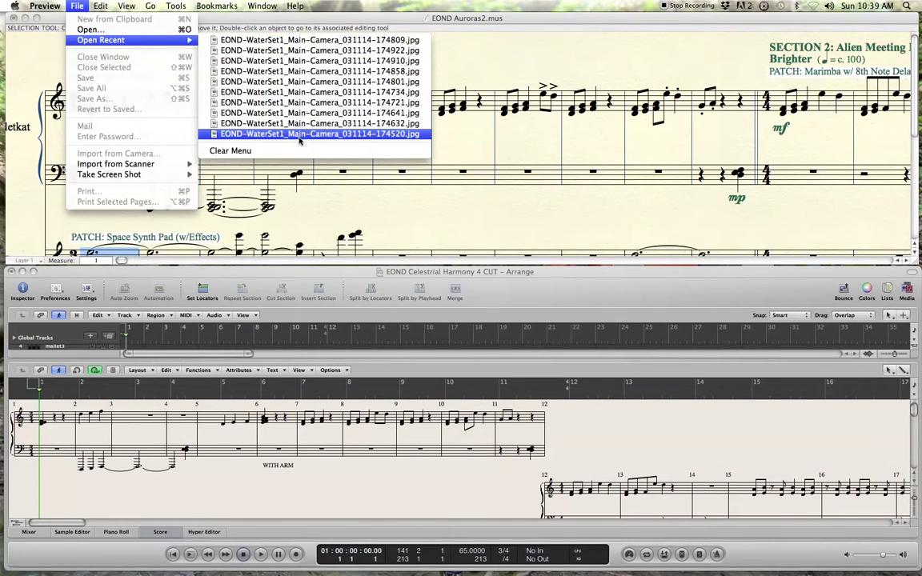
pyautogui.click(90, 29)
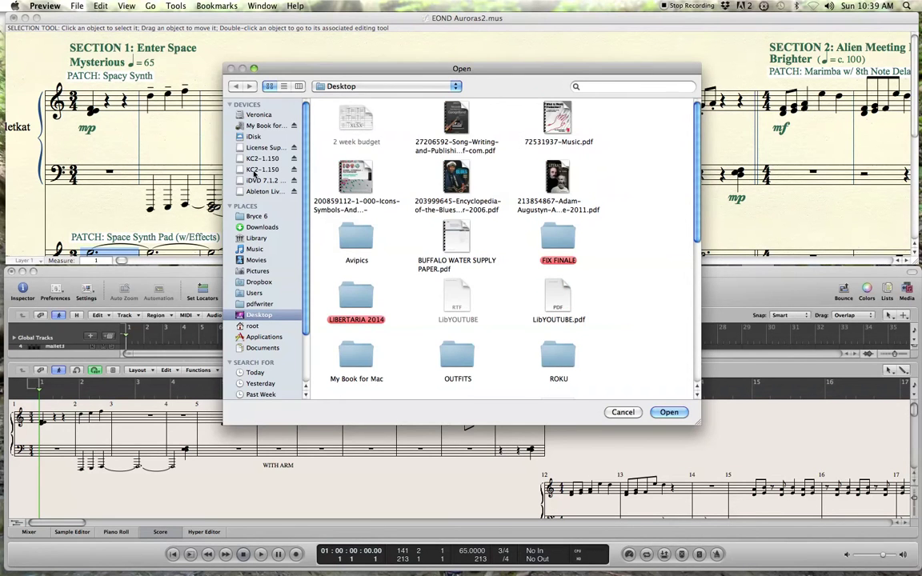
pyautogui.click(258, 281)
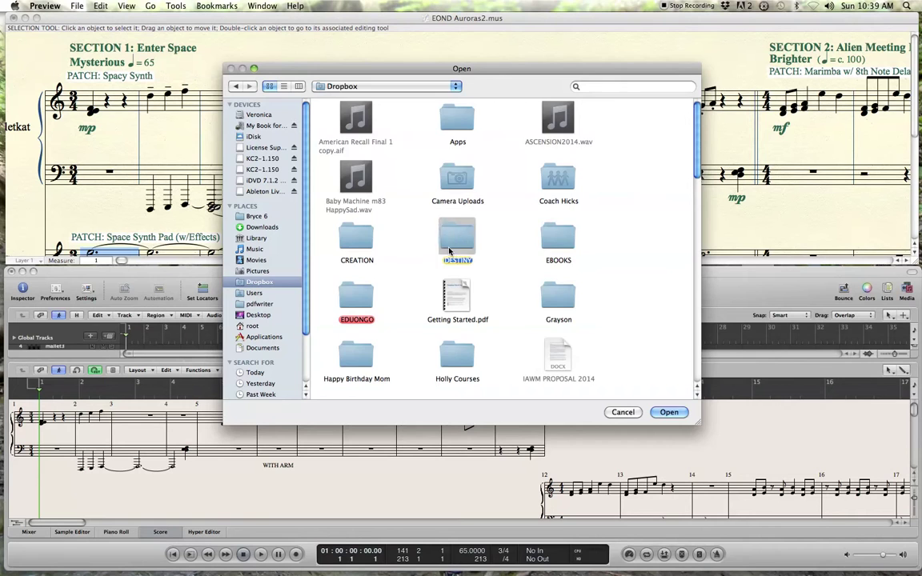
pyautogui.doubleClick(455, 237)
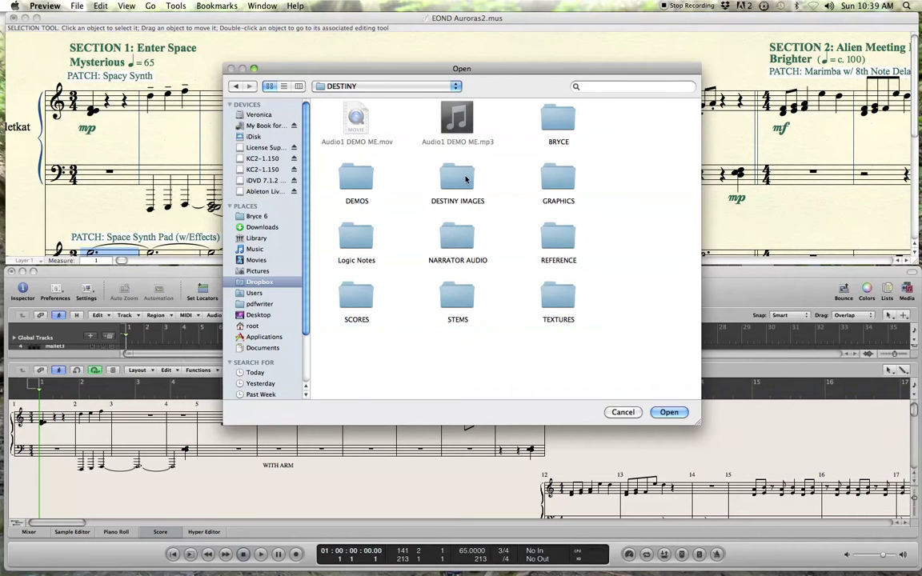
pyautogui.doubleClick(460, 178)
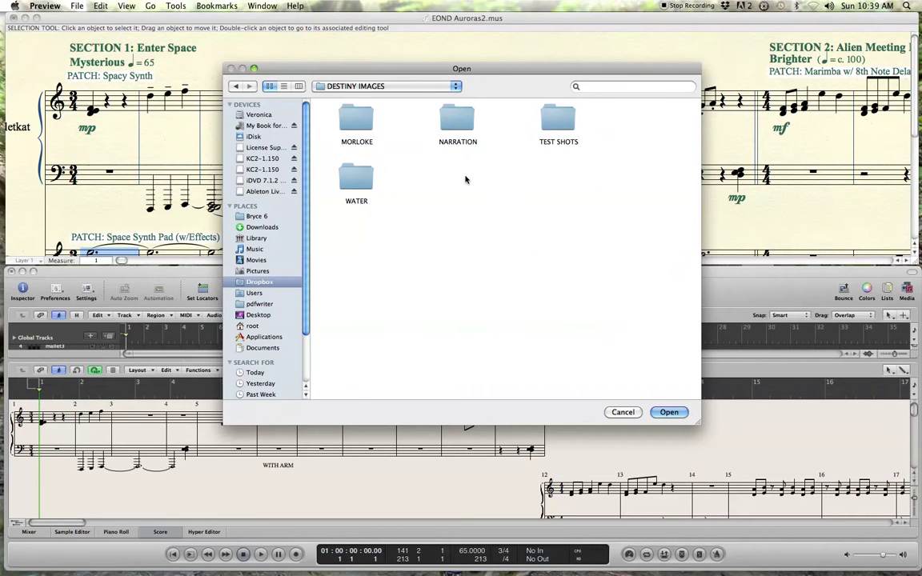
pyautogui.doubleClick(350, 185)
pyautogui.doubleClick(356, 120)
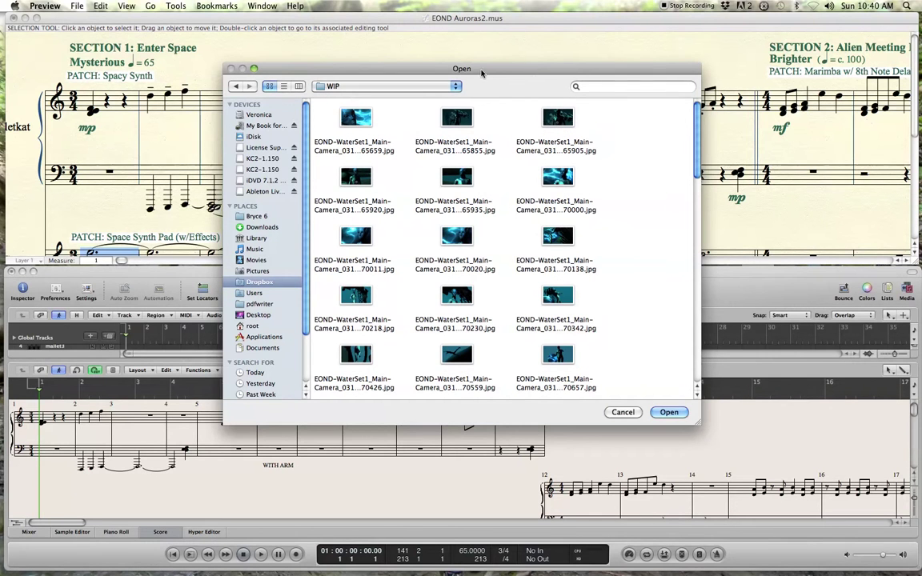
pyautogui.doubleClick(553, 178)
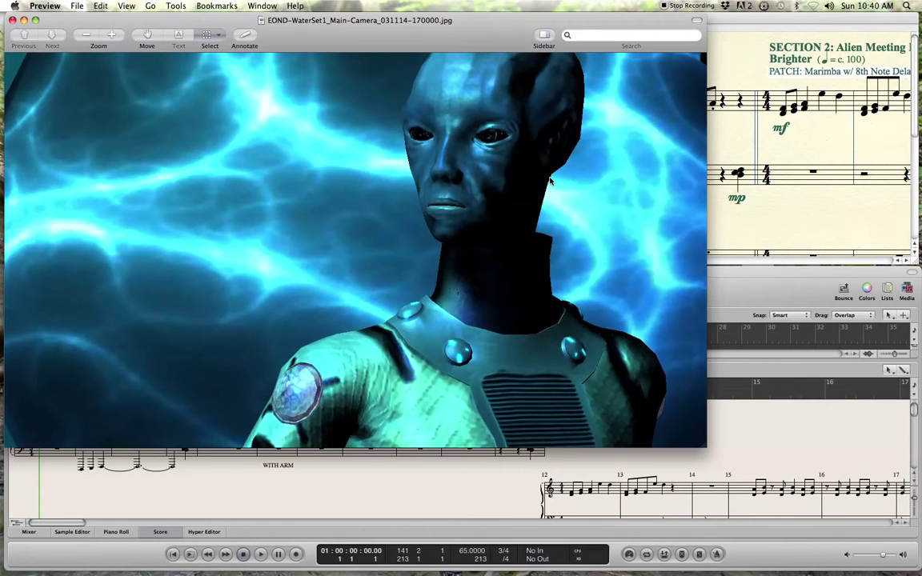
pyautogui.click(13, 20)
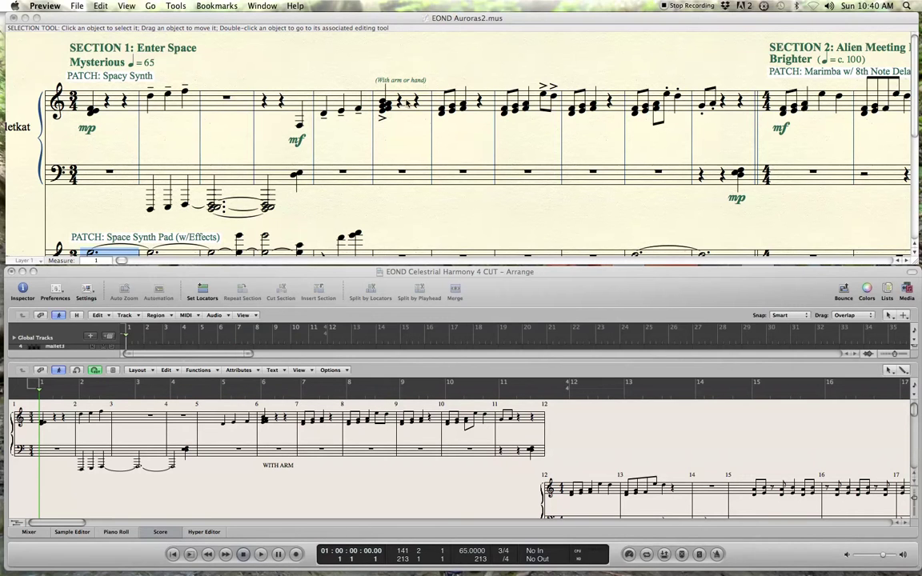
# Step: Start Logic playback from the opening bars and raise the volume
pyautogui.click(260, 555)
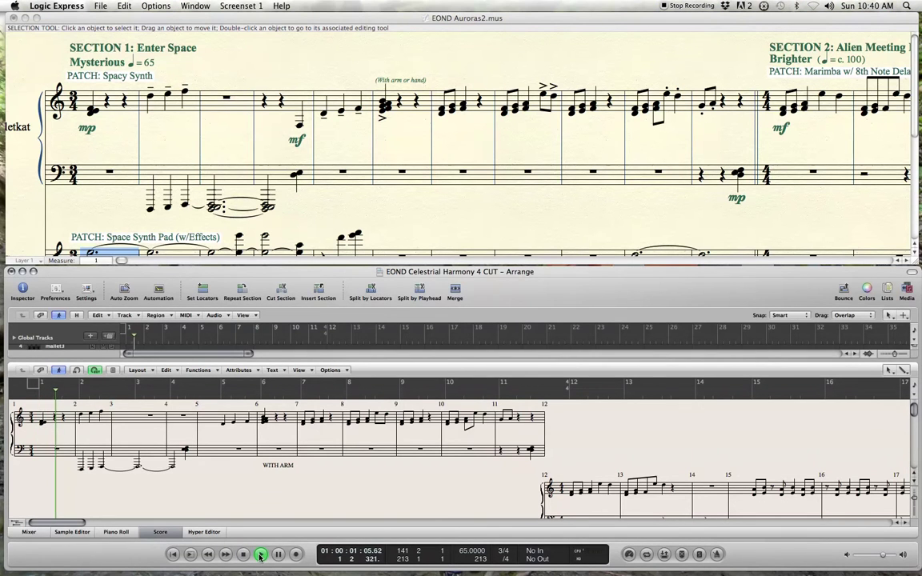
pyautogui.press('XF86AudioRaiseVolume')
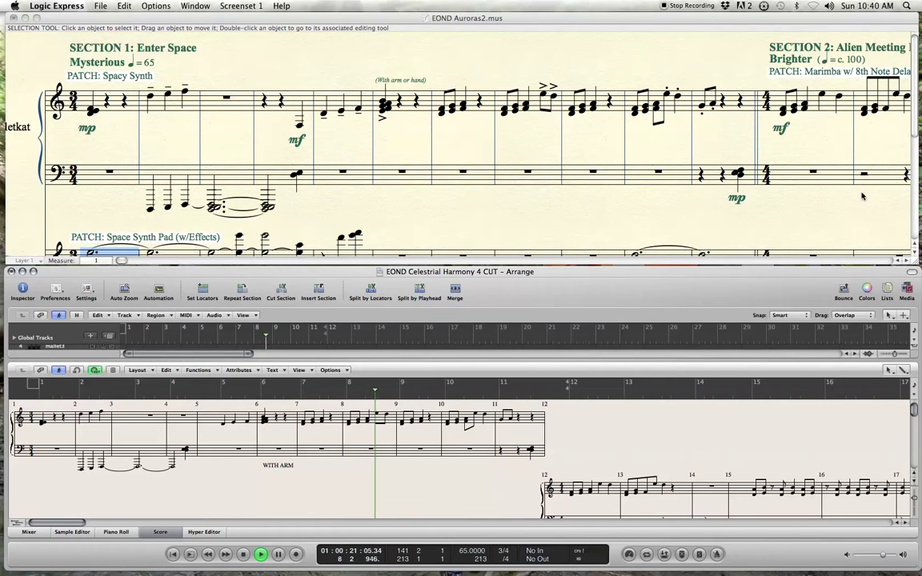
# Step: Advance the Finale score several measures toward measure 9, then return to Logic
pyautogui.click(906, 262)
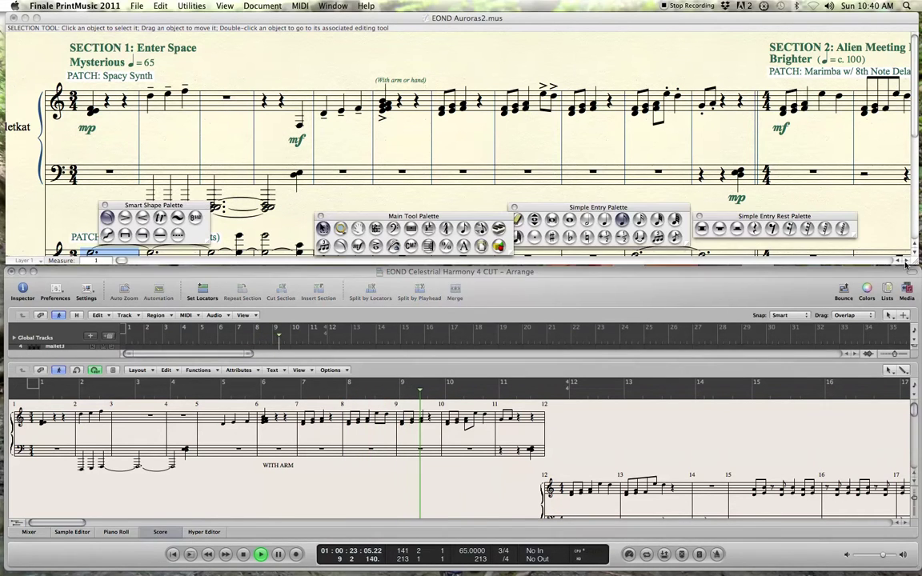
pyautogui.click(906, 262)
pyautogui.click(906, 262)
pyautogui.click(906, 262)
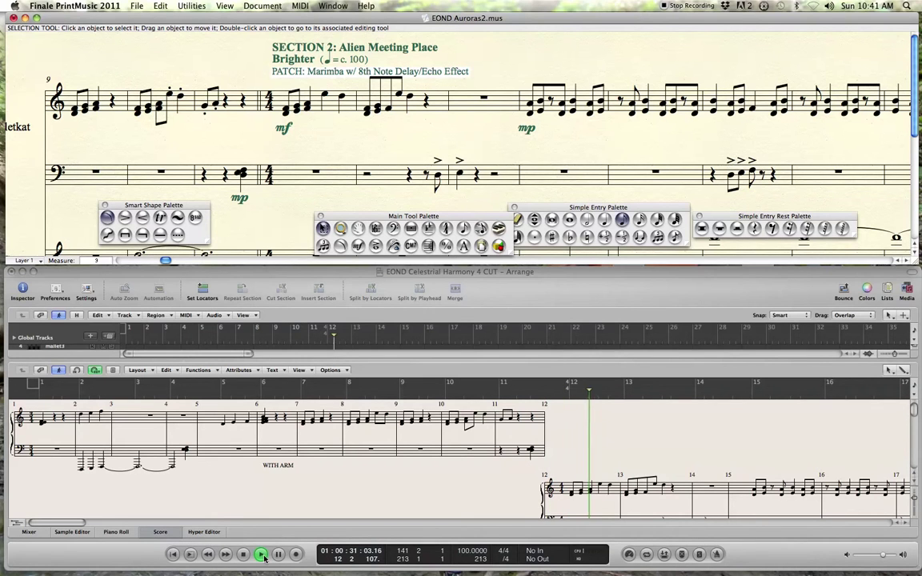
pyautogui.click(307, 303)
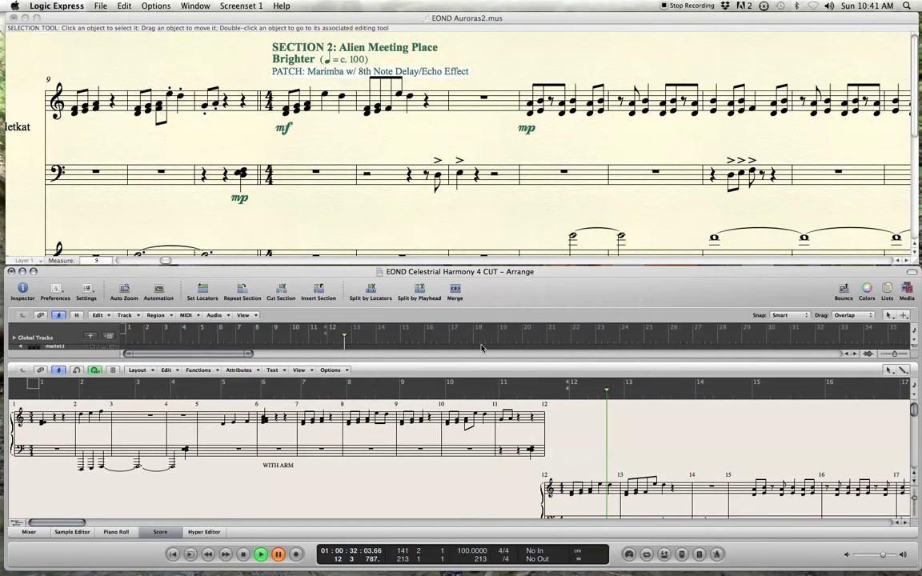
# Step: Scroll Logic's score and move its playback position back to bar 12
pyautogui.hscroll(10, 195, 525)
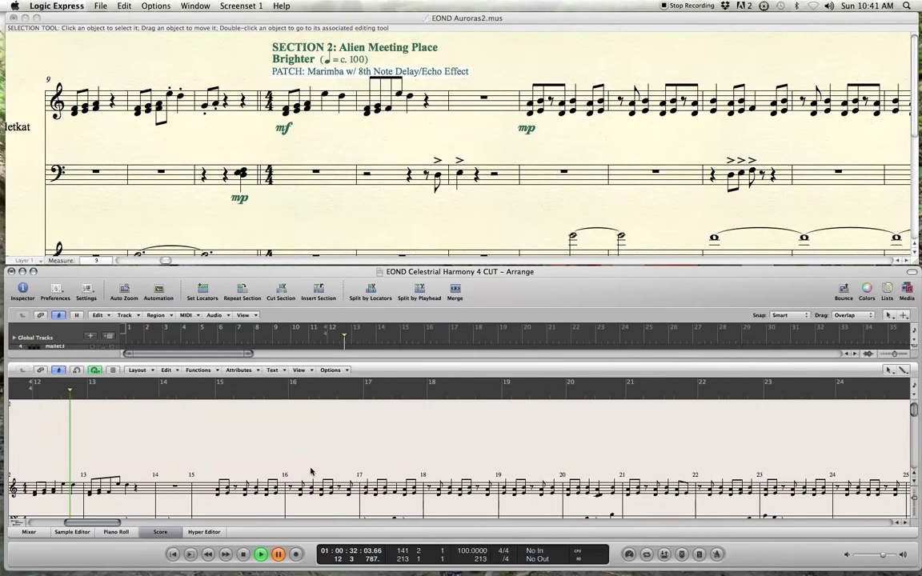
pyautogui.scroll(-3, 424, 459)
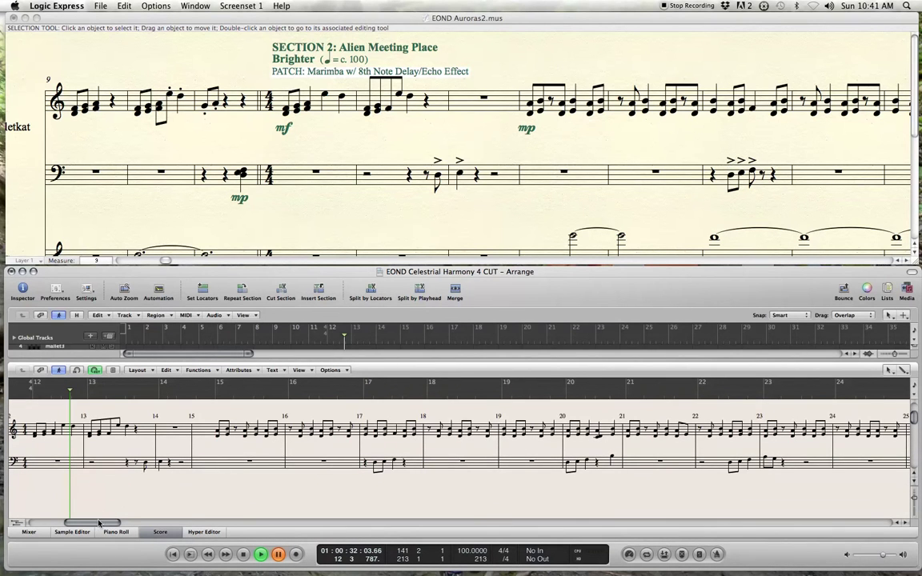
pyautogui.moveTo(99, 524); pyautogui.dragTo(96, 526)
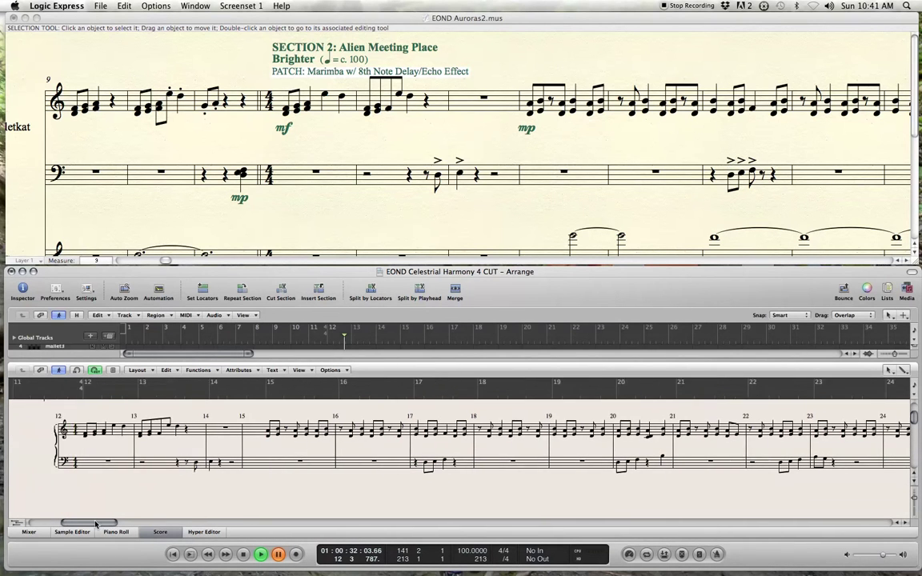
pyautogui.click(83, 395)
# Step: Advance Finale to measure 12 of Section 2: Alien Meeting Place and resume Logic playback
pyautogui.click(373, 16)
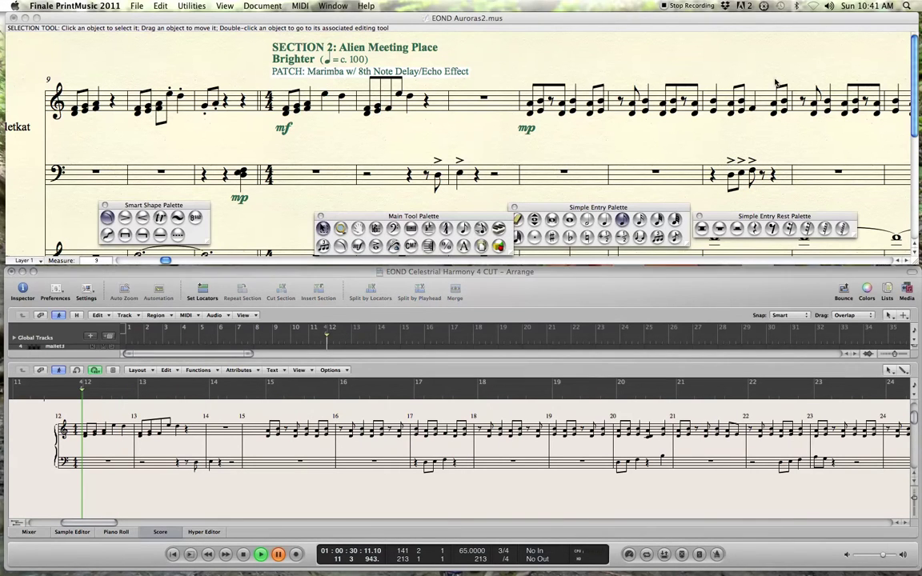
pyautogui.click(907, 261)
pyautogui.click(907, 261)
pyautogui.click(908, 261)
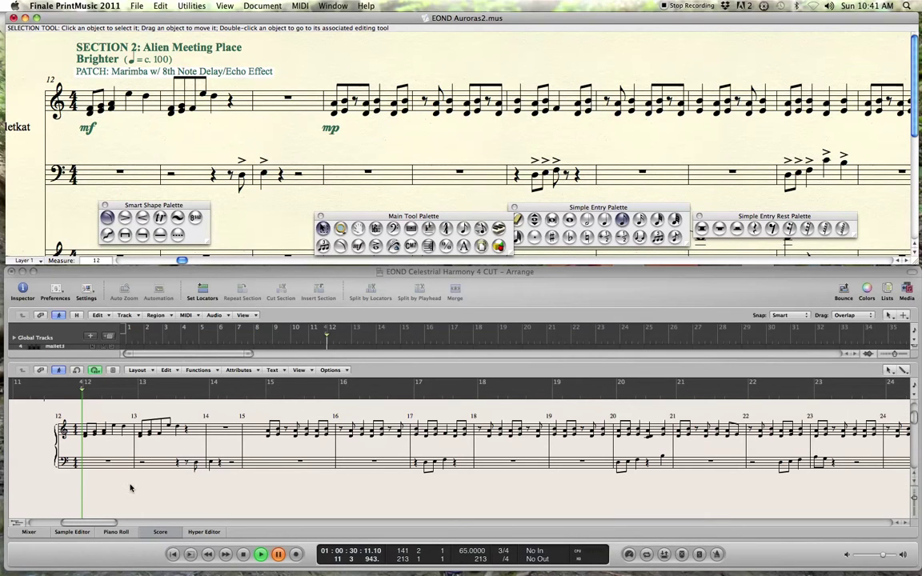
pyautogui.click(145, 503)
pyautogui.press('space')
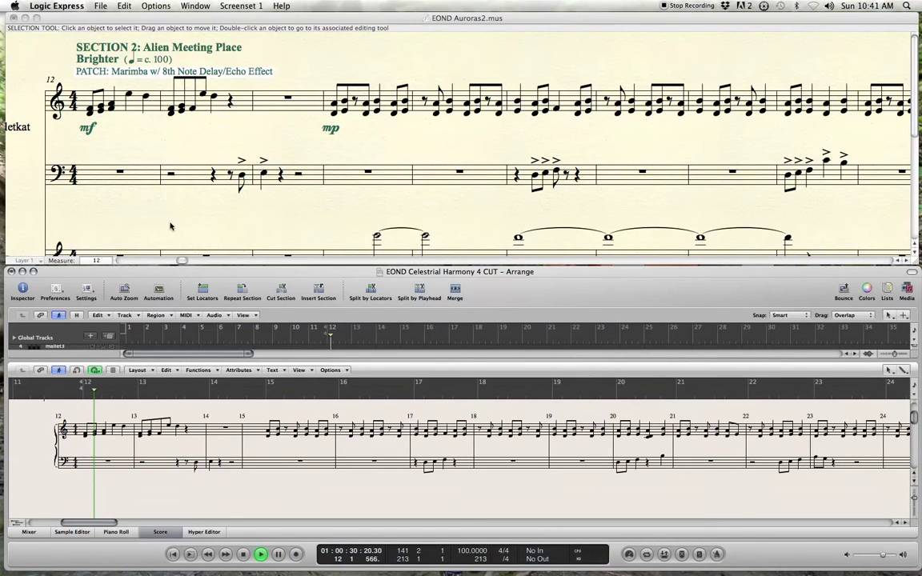
# Step: Follow Logic's playback in the Finale score from measure 19, pausing at bar 27
pyautogui.click(248, 48)
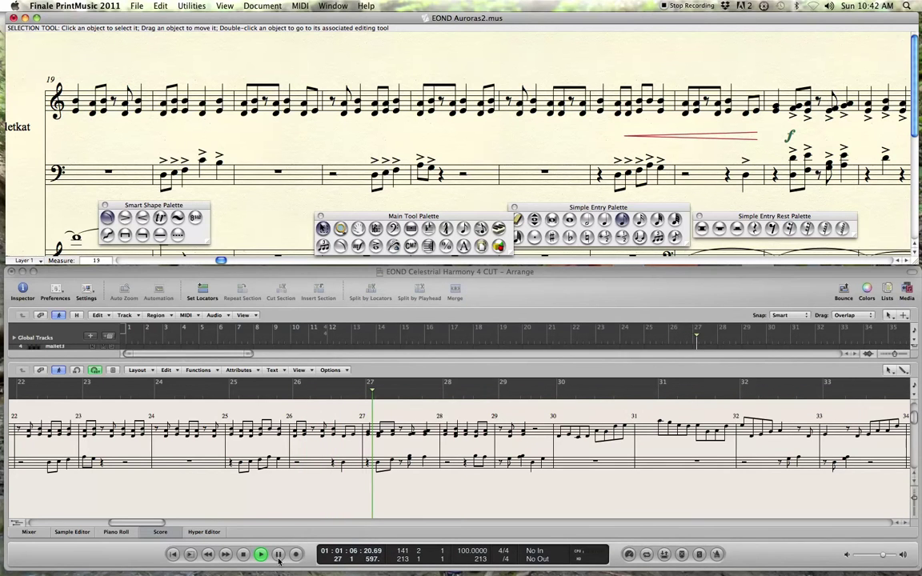
pyautogui.click(469, 382)
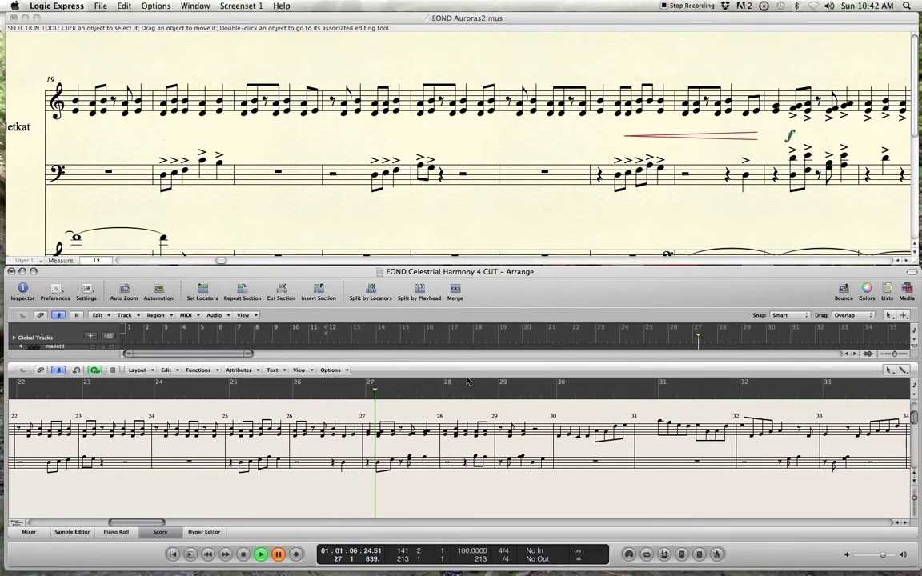
pyautogui.click(664, 100)
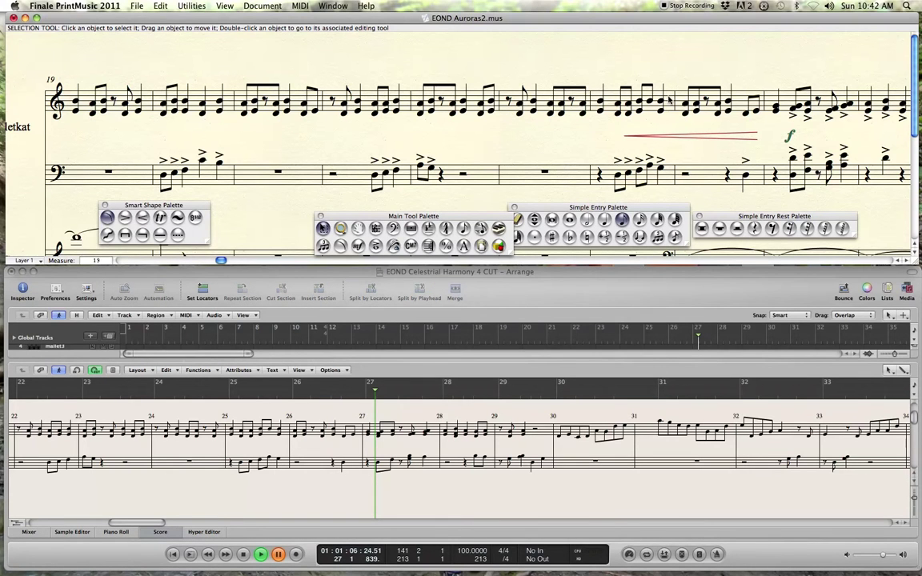
# Step: With the Measure Tool, give measure 25 a Double barline
pyautogui.click(410, 230)
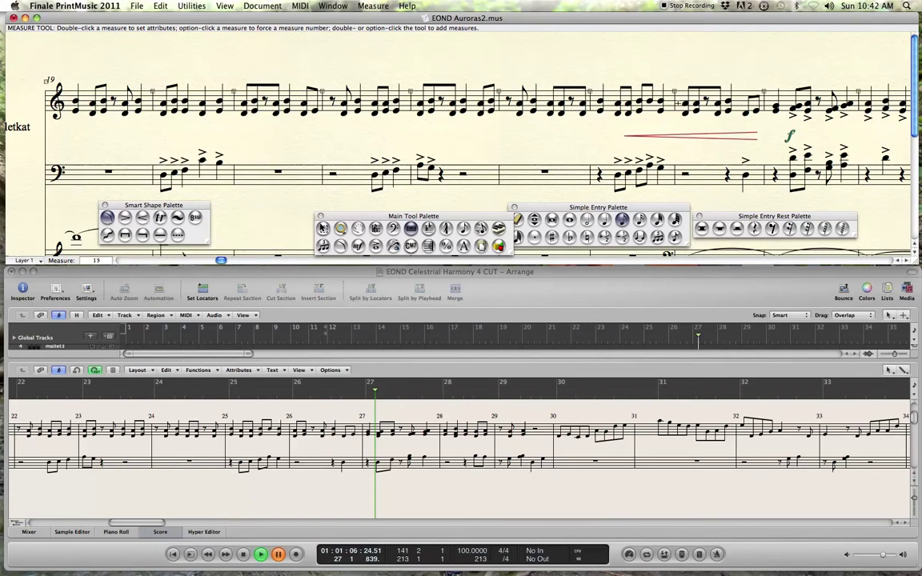
pyautogui.doubleClick(665, 110)
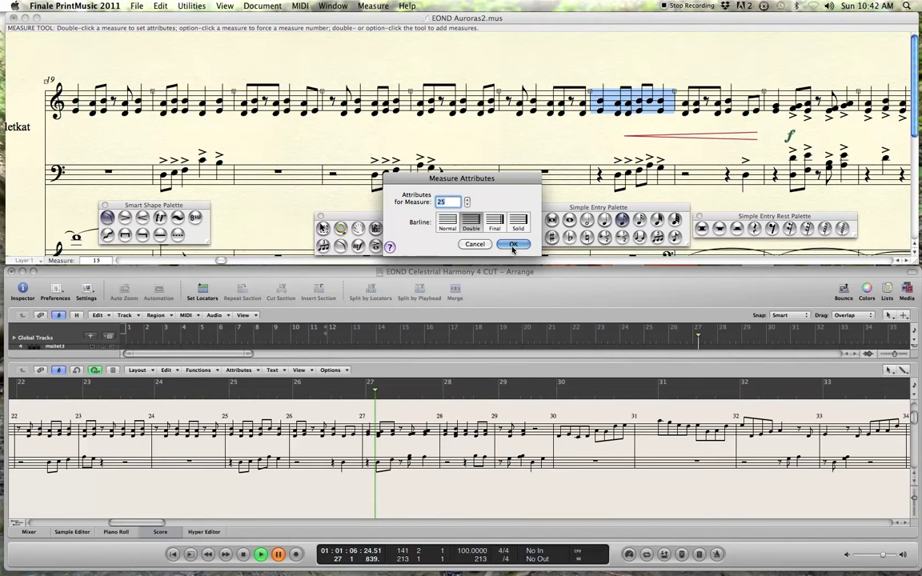
pyautogui.click(514, 245)
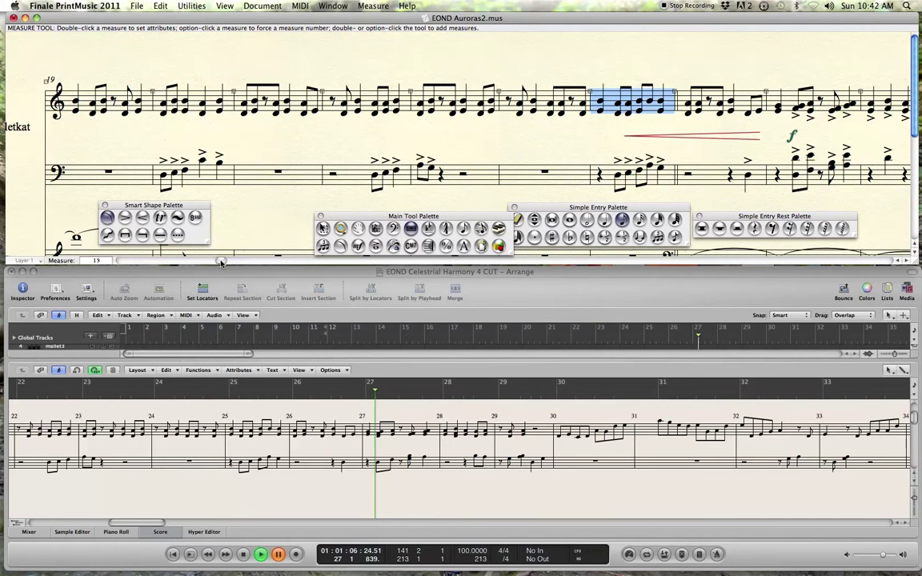
# Step: Reopen measure 25's settings to confirm the double barline, then scroll the score onward
pyautogui.moveTo(220, 262); pyautogui.dragTo(272, 266)
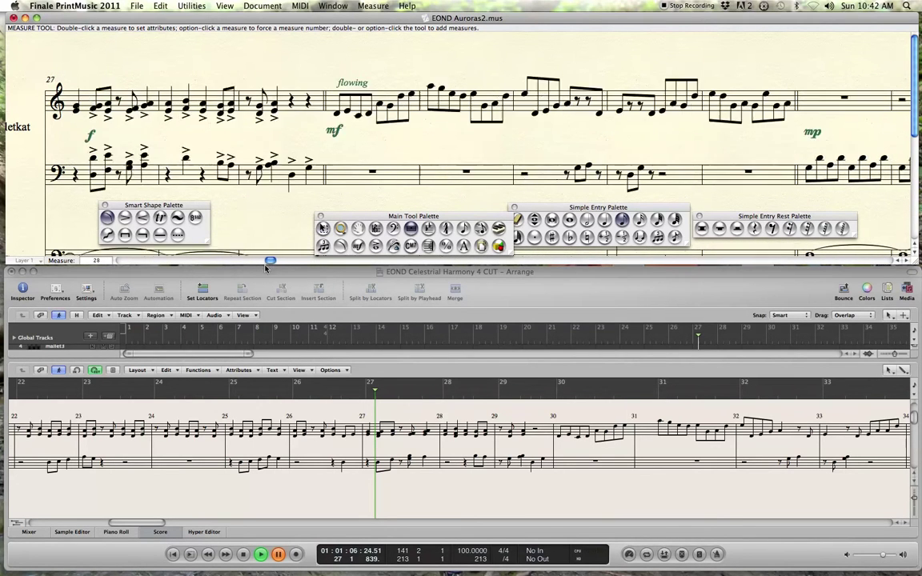
pyautogui.moveTo(265, 266); pyautogui.dragTo(234, 274)
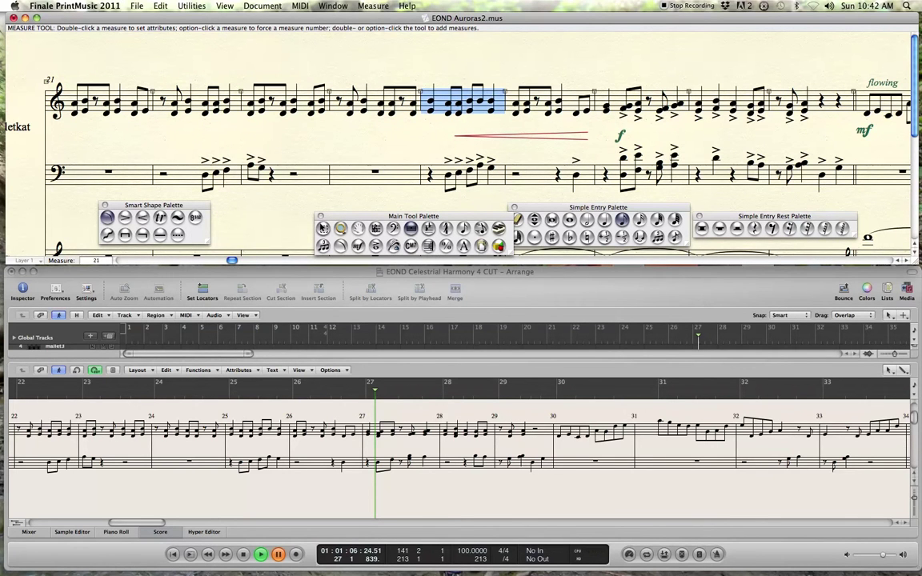
pyautogui.click(379, 150)
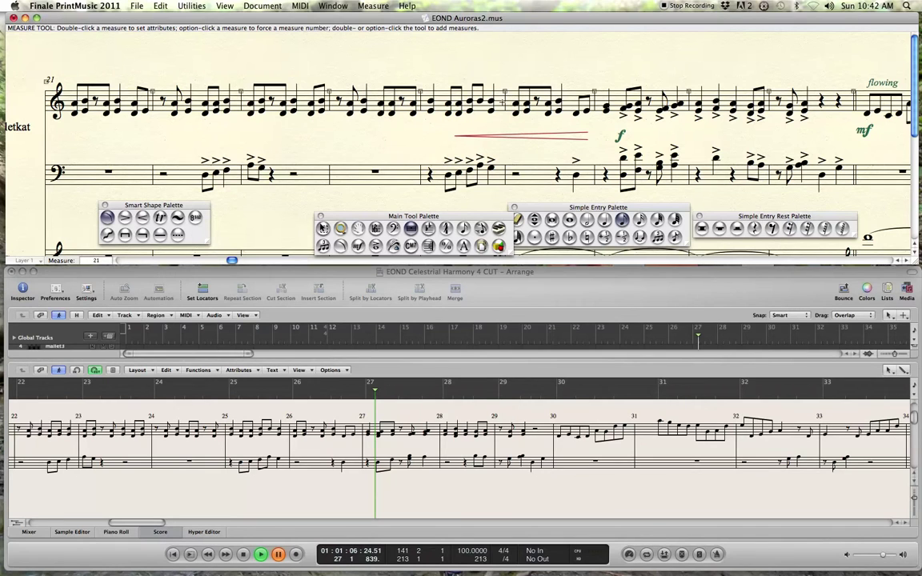
pyautogui.doubleClick(426, 119)
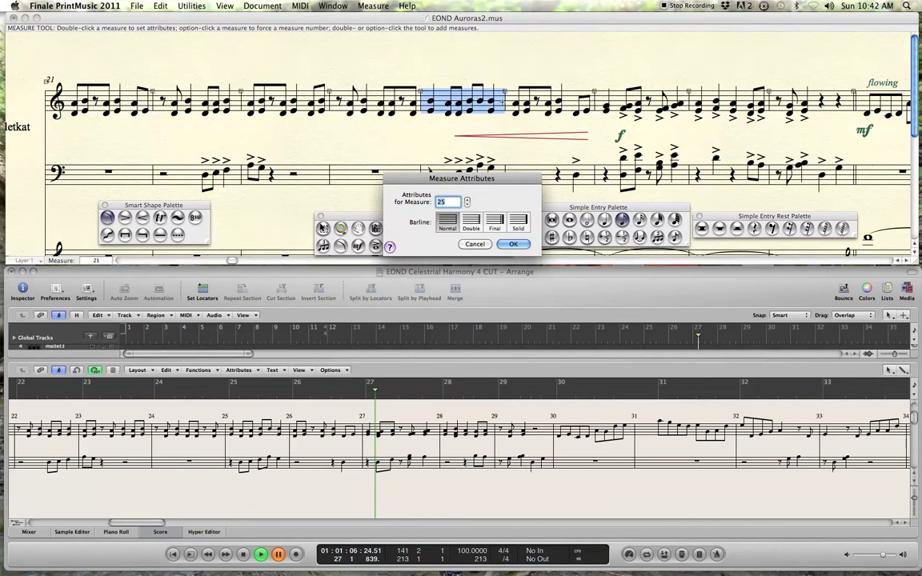
pyautogui.press('Return')
pyautogui.click(426, 119)
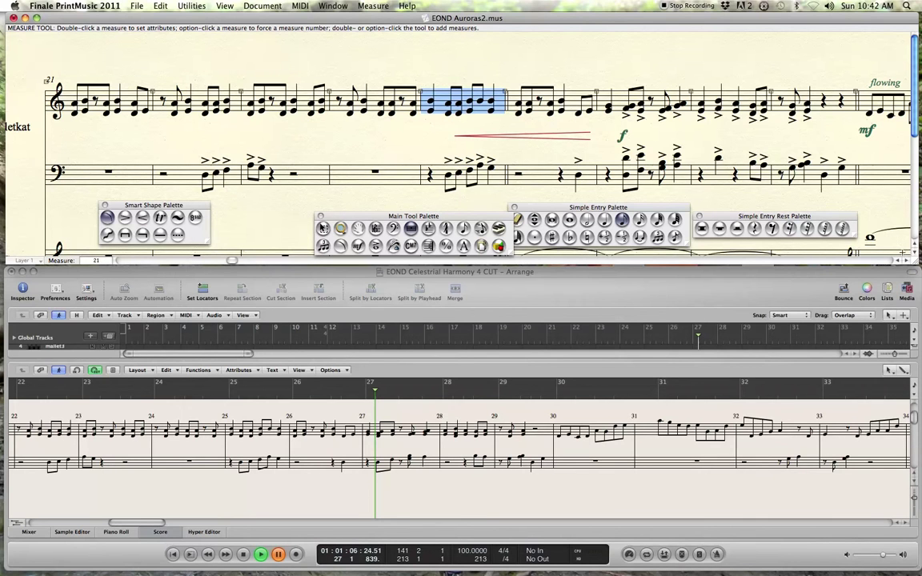
pyautogui.hscroll(4, 907, 263)
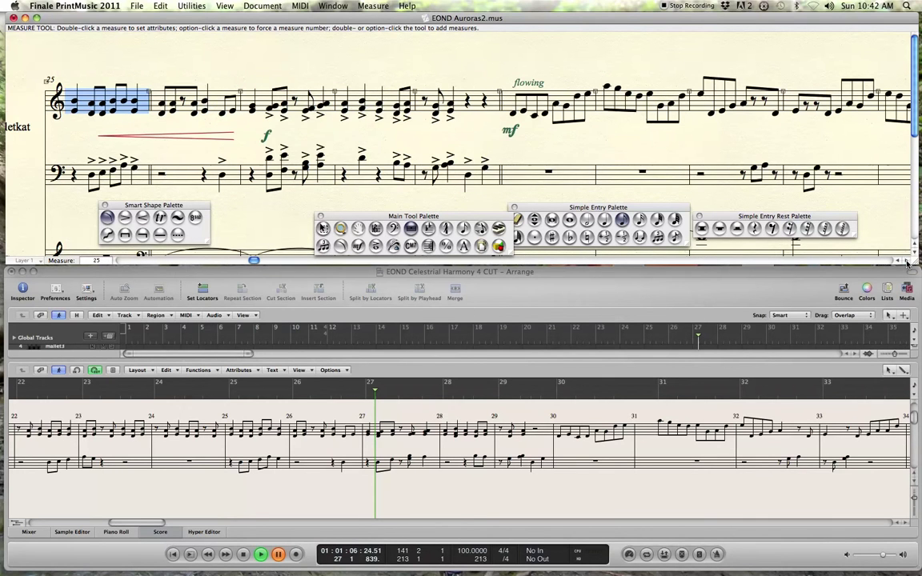
# Step: Replay Logic from around bar 25 and follow along in the Finale score
pyautogui.click(242, 391)
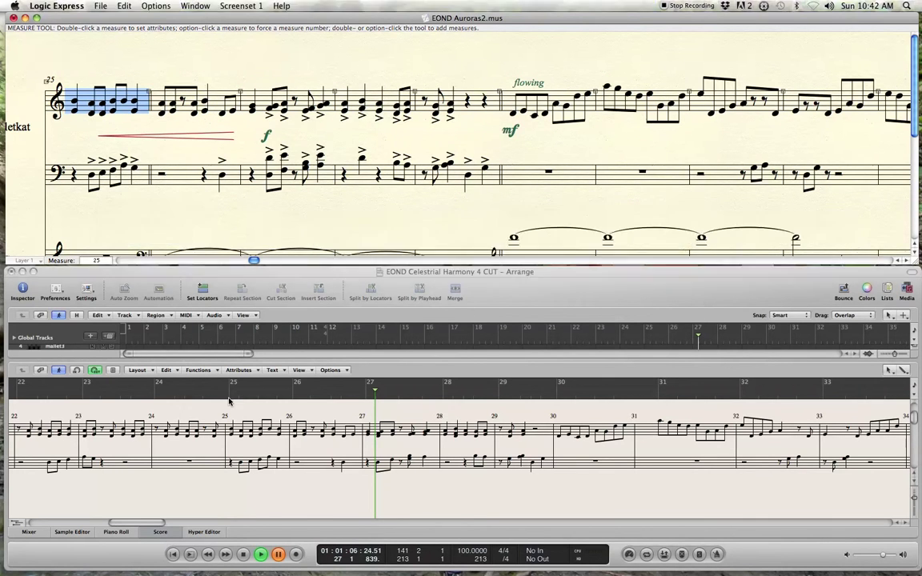
pyautogui.click(265, 14)
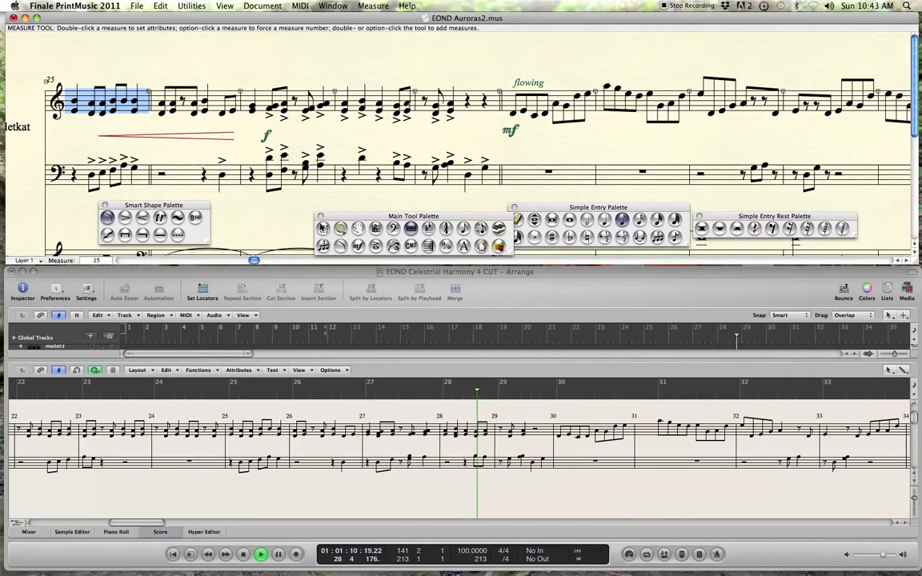
pyautogui.hscroll(10, 915, 262)
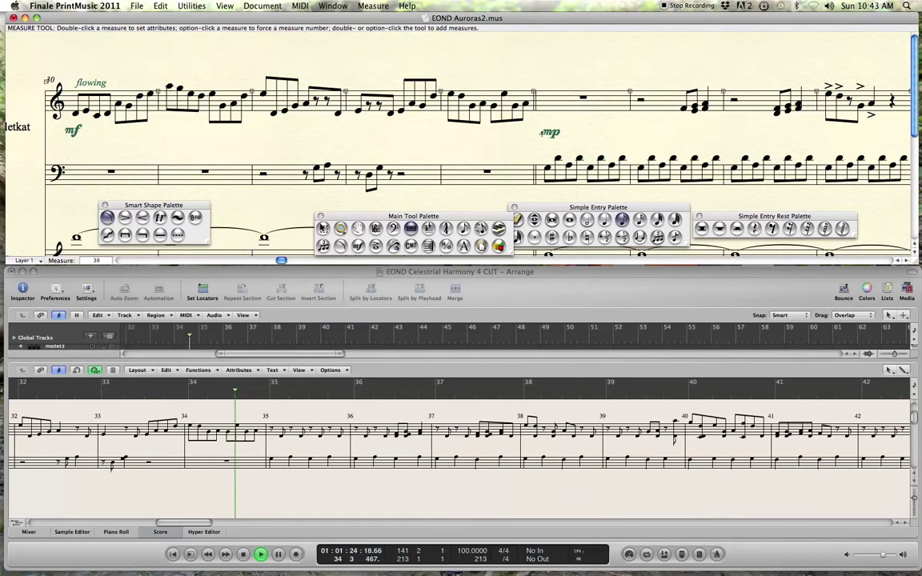
pyautogui.click(910, 261)
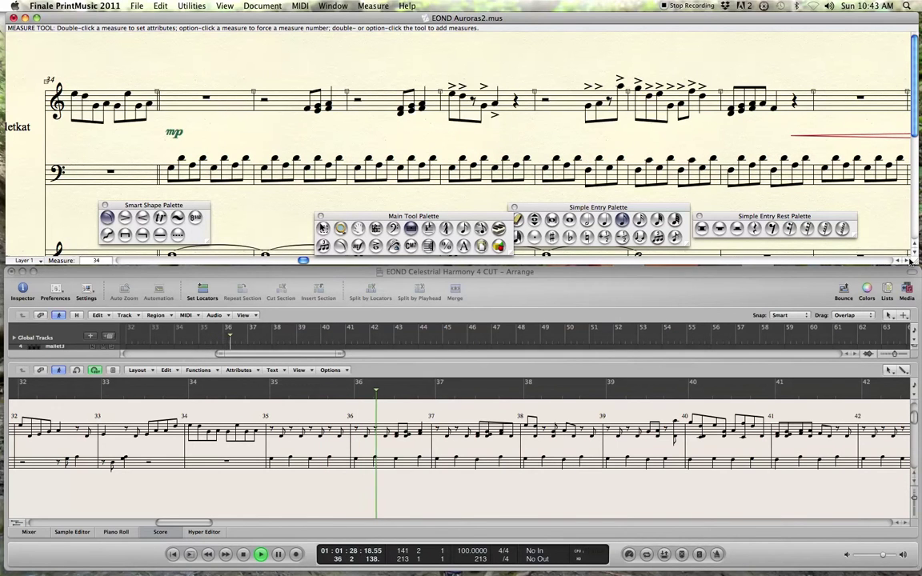
pyautogui.click(910, 261)
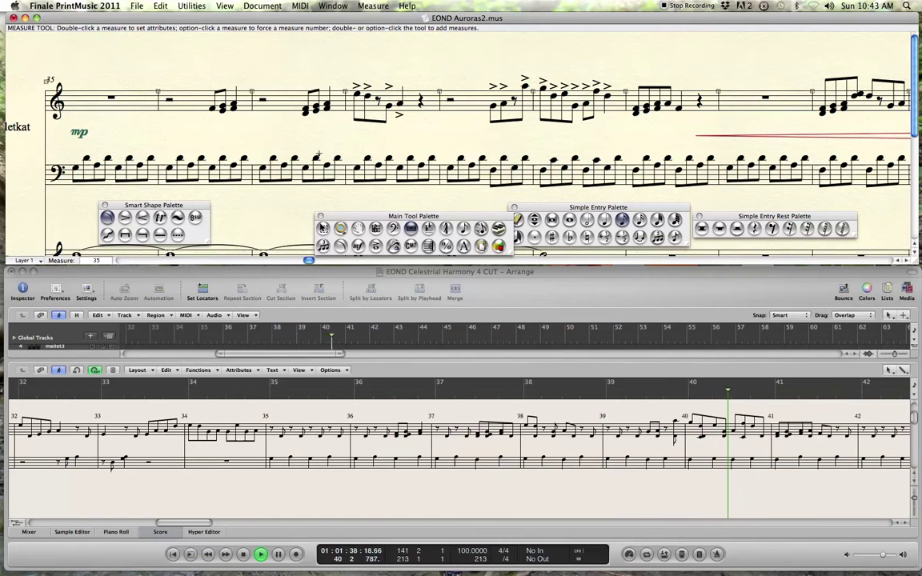
# Step: Compare Logic bars 40–42 with the matching Finale measures, then follow on to measure 65
pyautogui.click(278, 554)
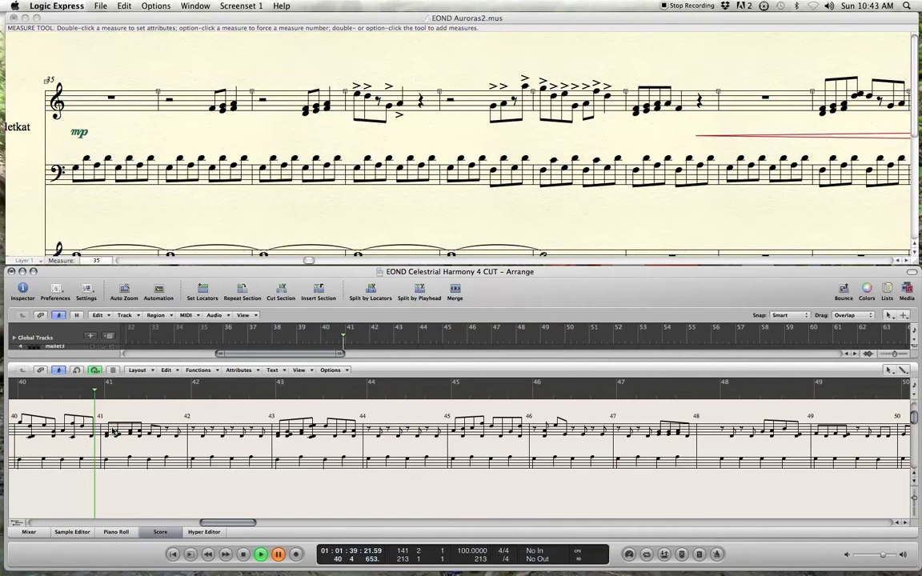
pyautogui.moveTo(12, 406); pyautogui.dragTo(200, 492)
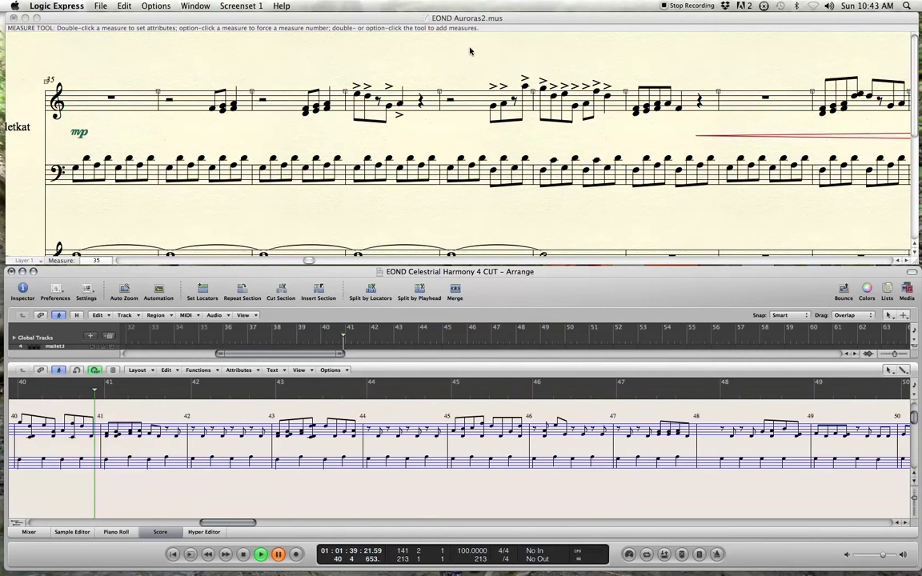
pyautogui.click(470, 51)
pyautogui.moveTo(423, 57); pyautogui.dragTo(664, 36)
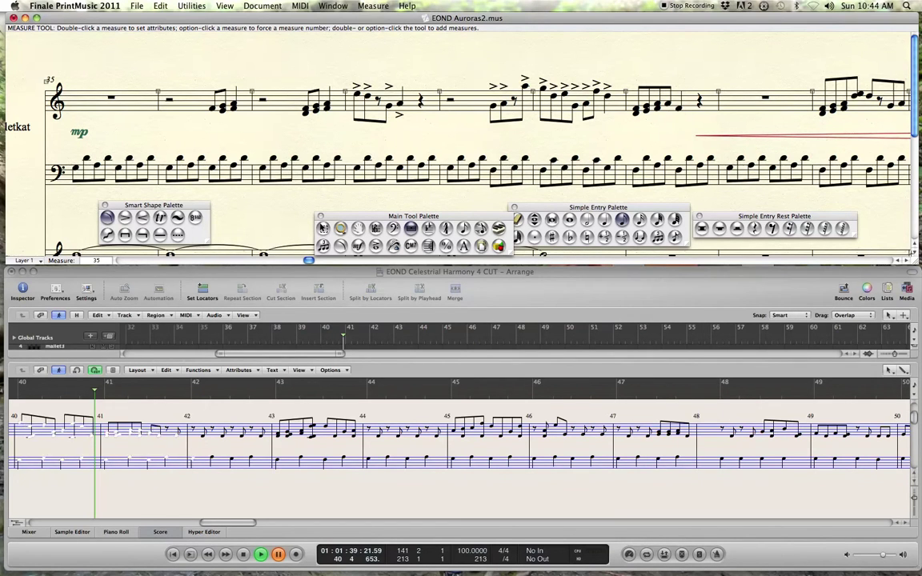
pyautogui.moveTo(905, 261); pyautogui.dragTo(905, 261)
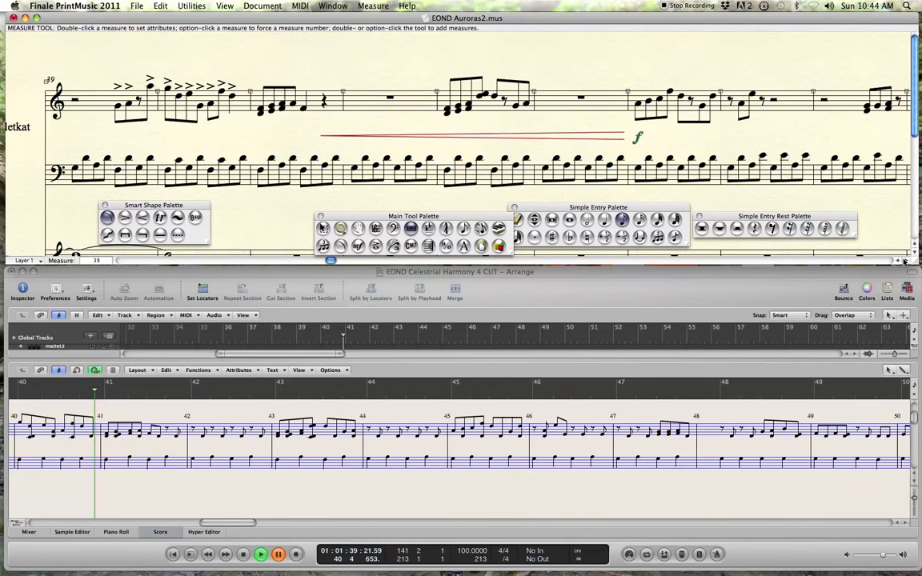
pyautogui.click(260, 554)
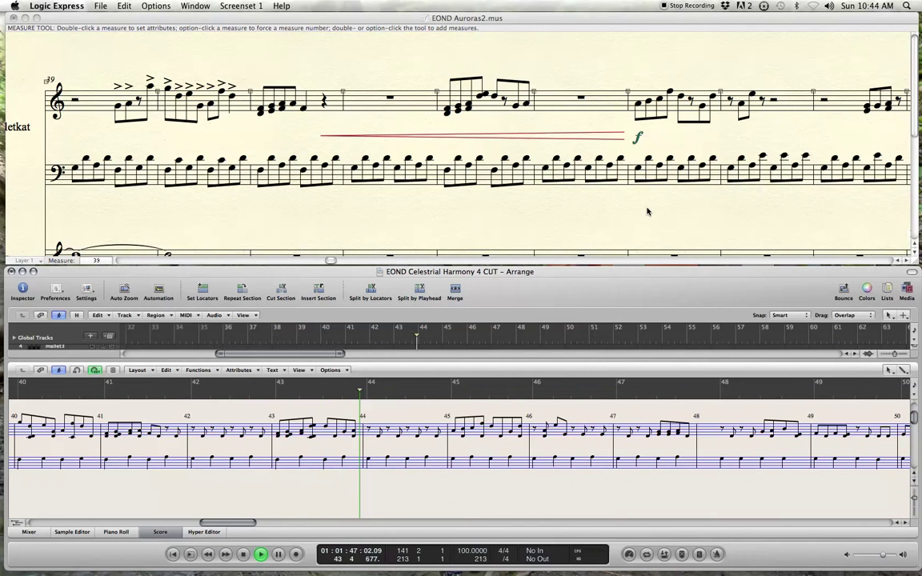
pyautogui.click(907, 260)
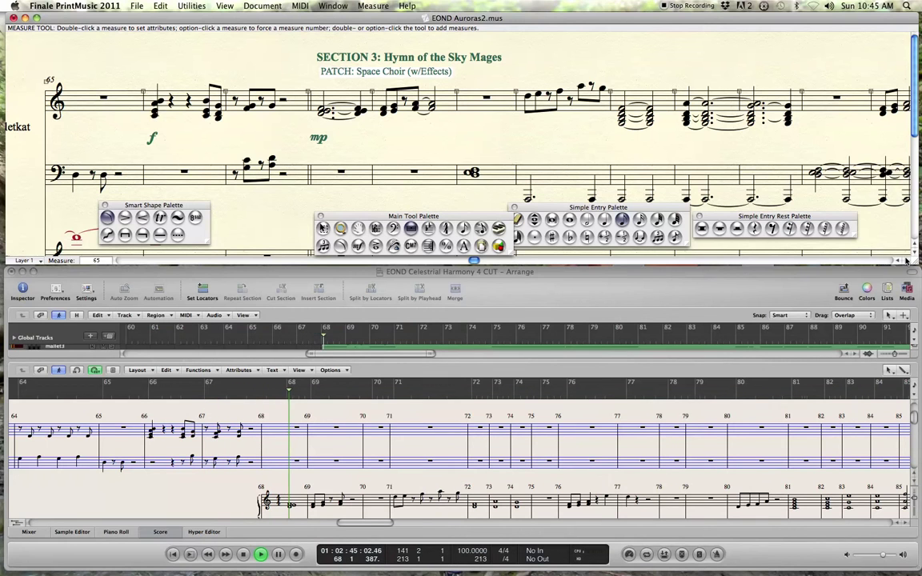
# Step: Stop Logic at bar 69 and check the bottom staff around measure 65
pyautogui.click(244, 557)
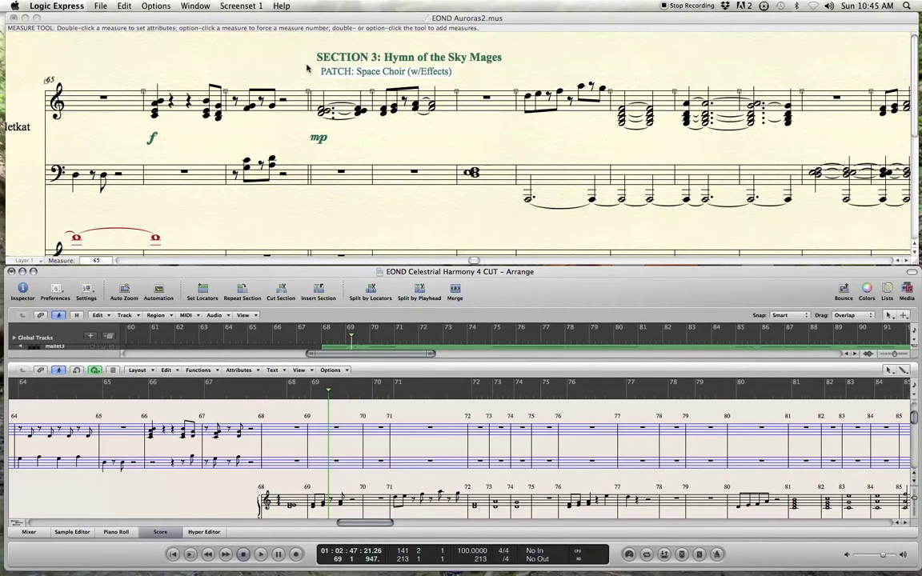
pyautogui.scroll(-3, 249, 150)
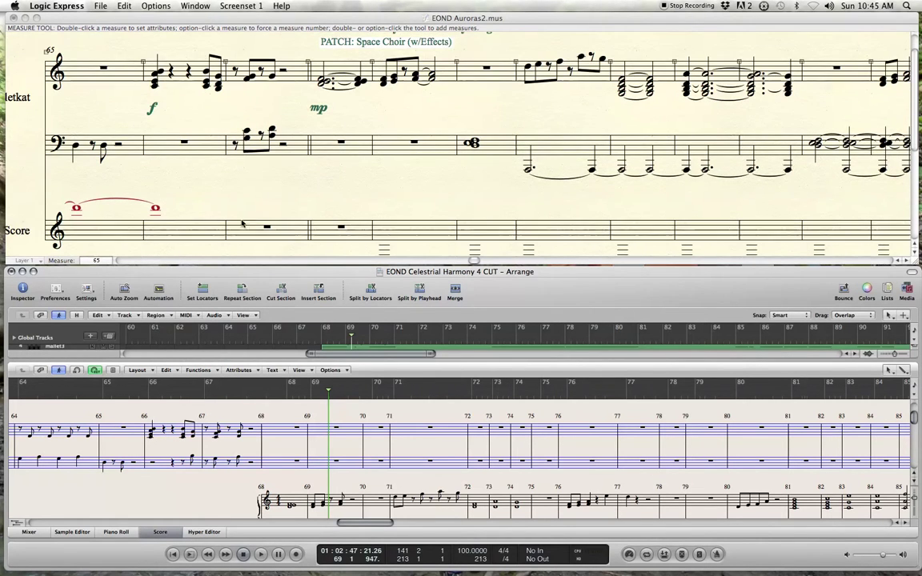
pyautogui.scroll(-2, 287, 227)
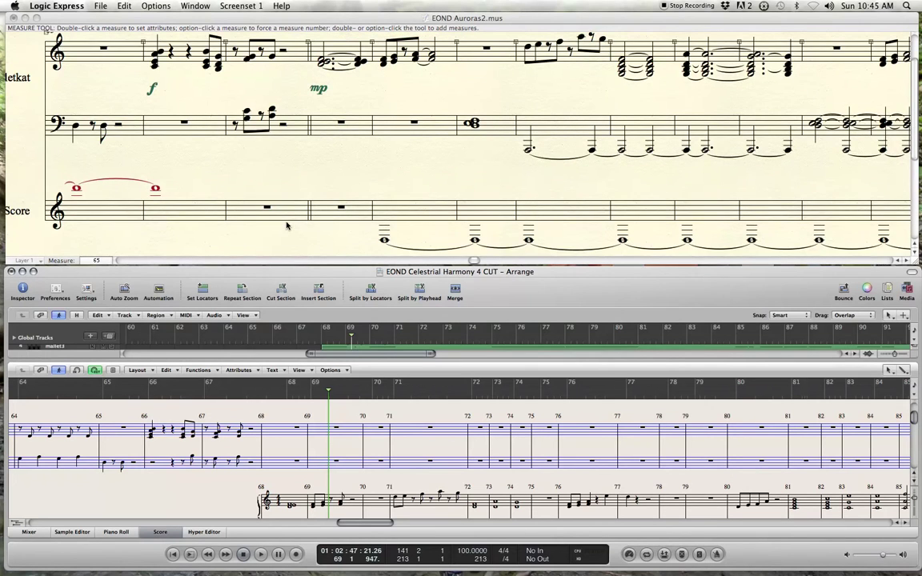
pyautogui.scroll(5, 287, 227)
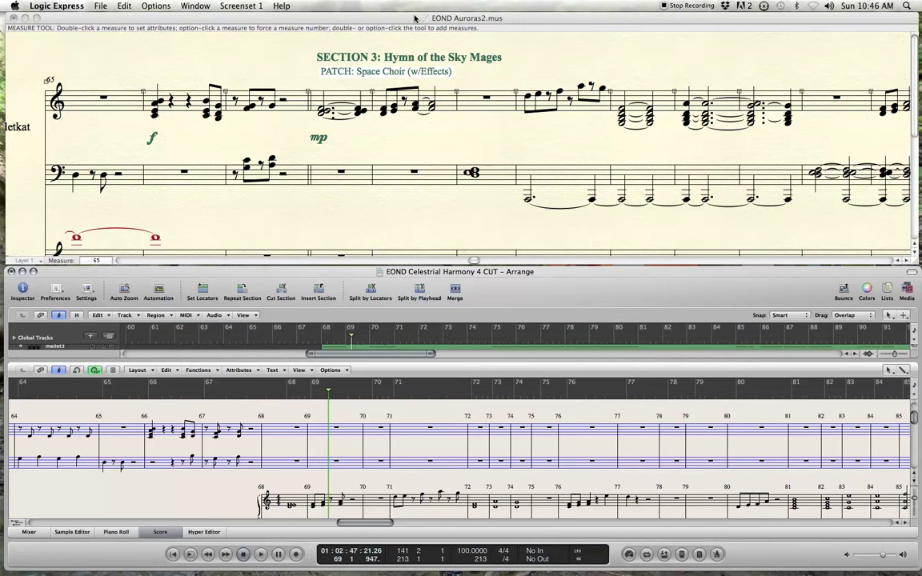
# Step: Advance the Finale score to measure 68 and line up the Simple Entry Palette
pyautogui.click(414, 18)
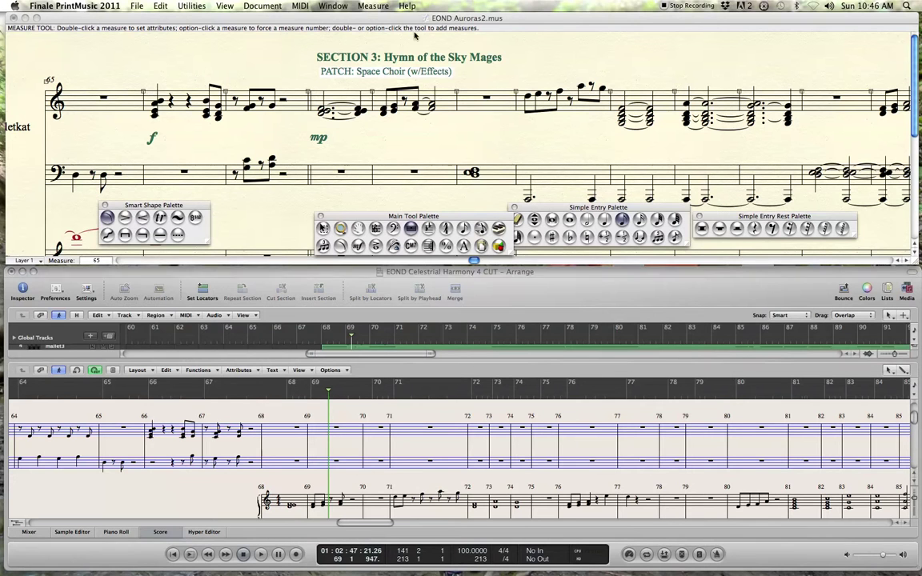
pyautogui.click(908, 261)
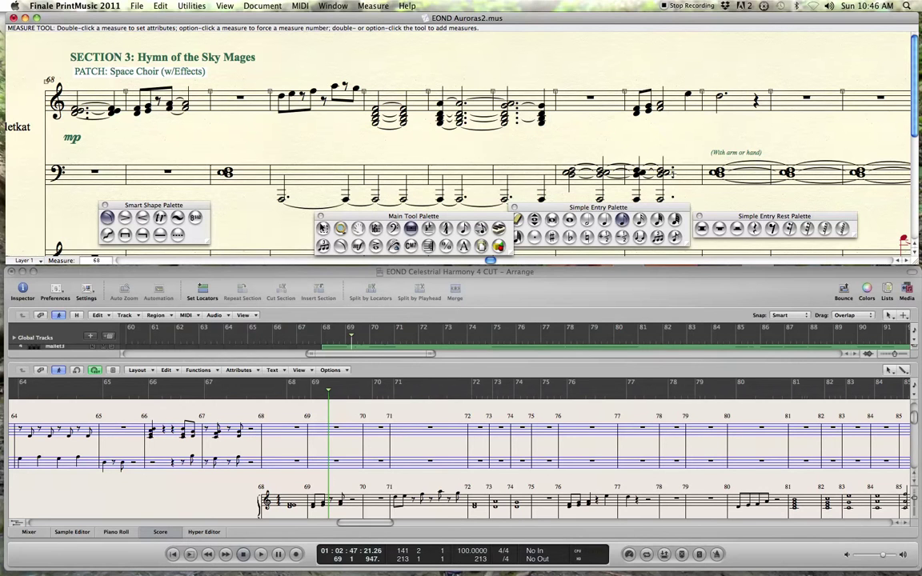
pyautogui.moveTo(622, 208); pyautogui.dragTo(622, 217)
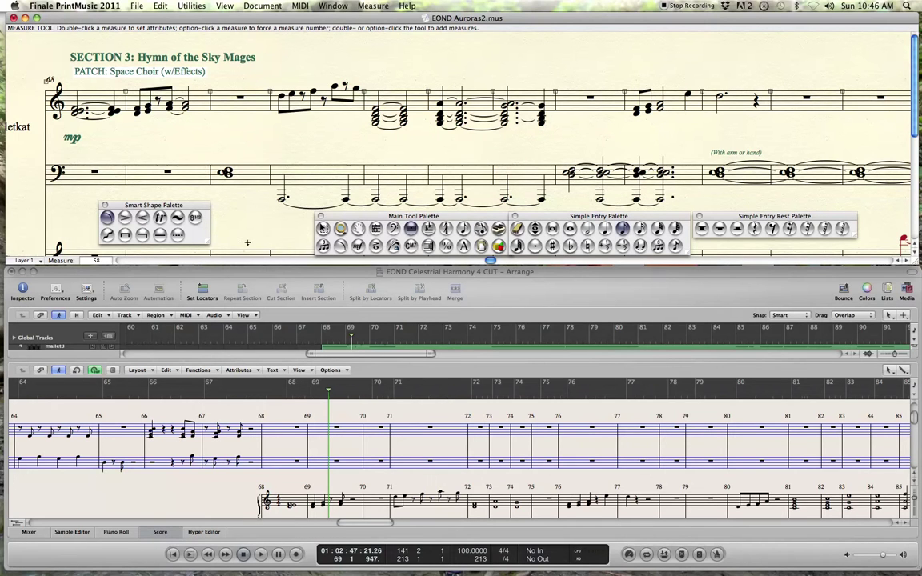
# Step: Open the Expression list for measure 71, then cancel without adding anything
pyautogui.click(358, 246)
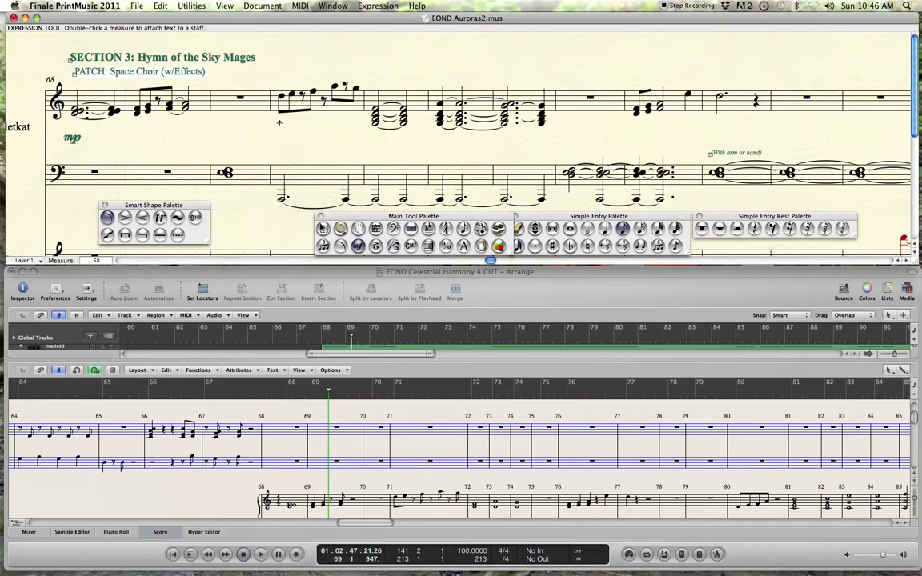
pyautogui.doubleClick(280, 122)
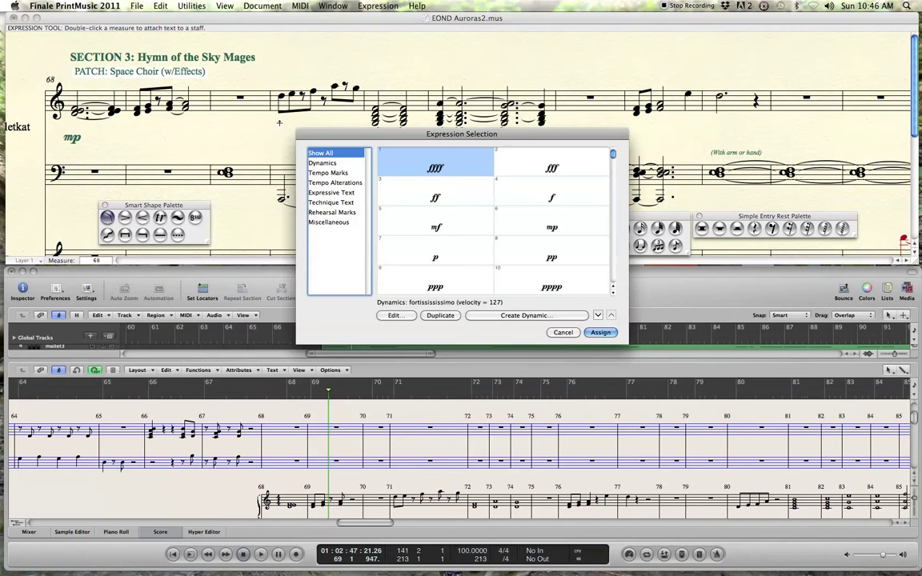
pyautogui.click(563, 332)
# Step: Select measure 71 in the top staff and apply accents via Utilities > Apply Articulation
pyautogui.click(323, 228)
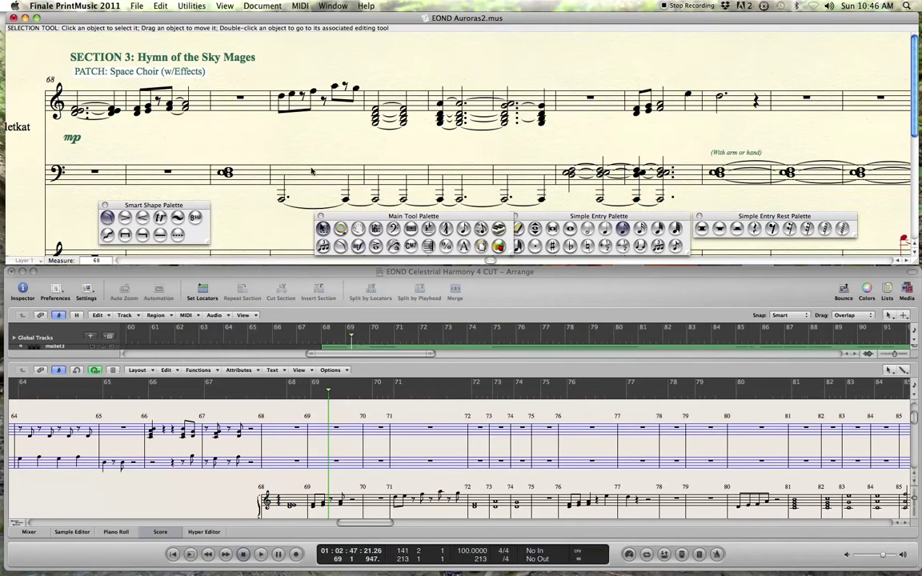
pyautogui.click(324, 100)
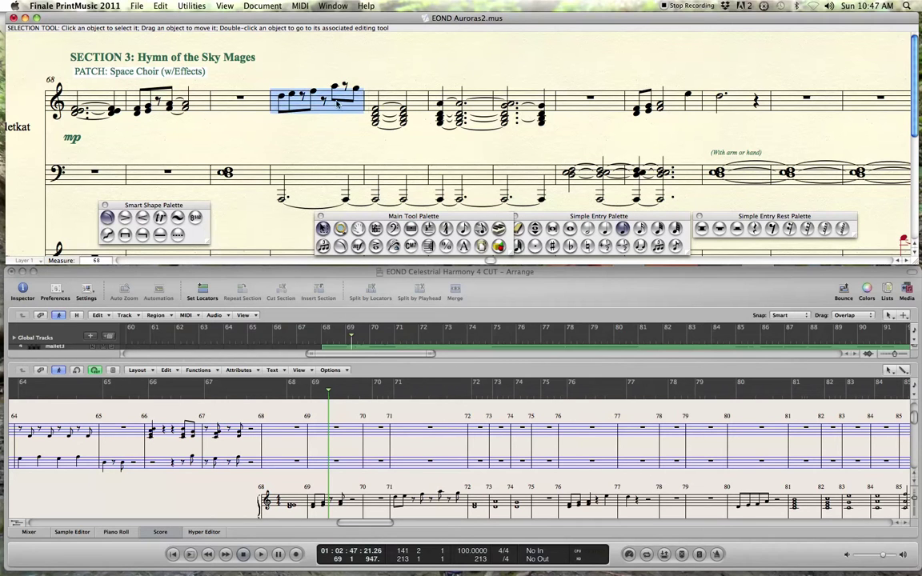
pyautogui.click(95, 5)
pyautogui.moveTo(130, 6)
pyautogui.moveTo(184, 4)
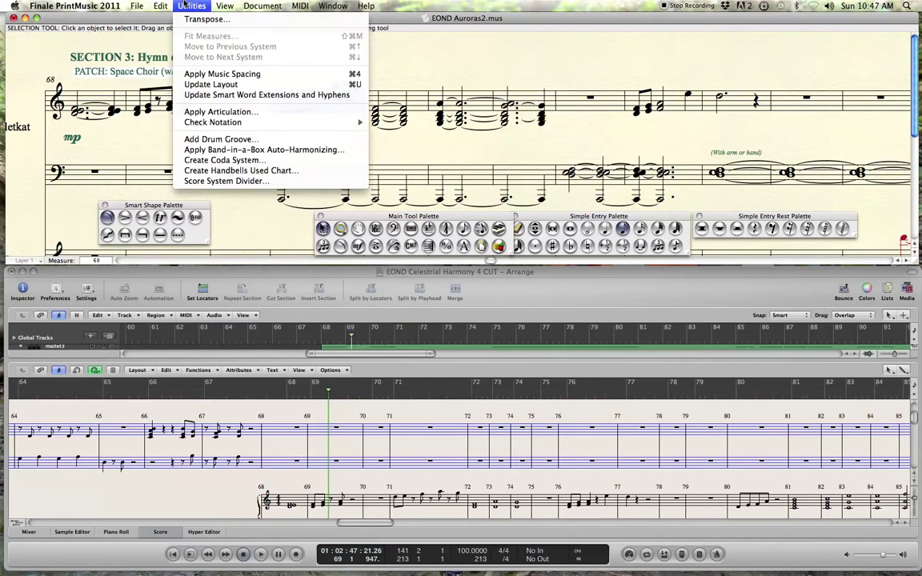
pyautogui.click(228, 111)
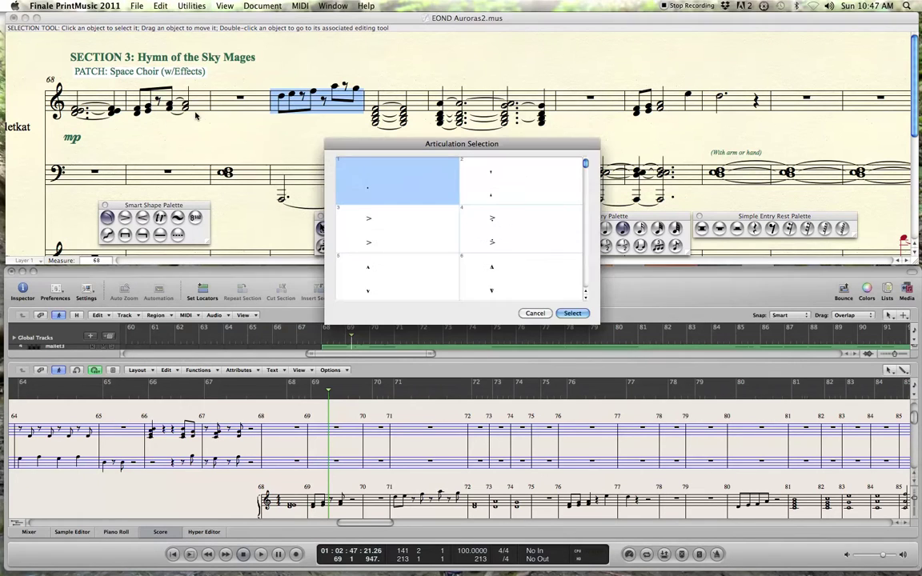
pyautogui.click(350, 230)
pyautogui.click(572, 313)
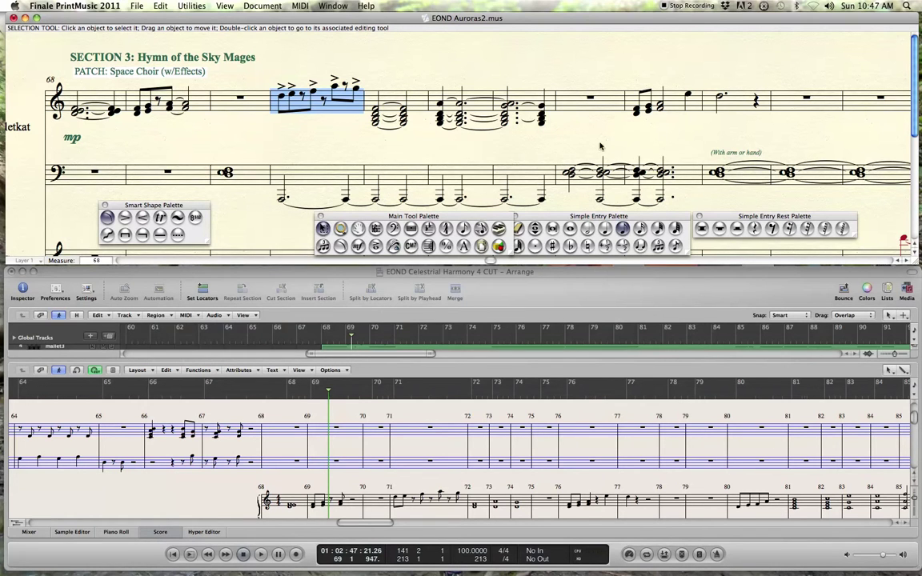
pyautogui.click(6, 64)
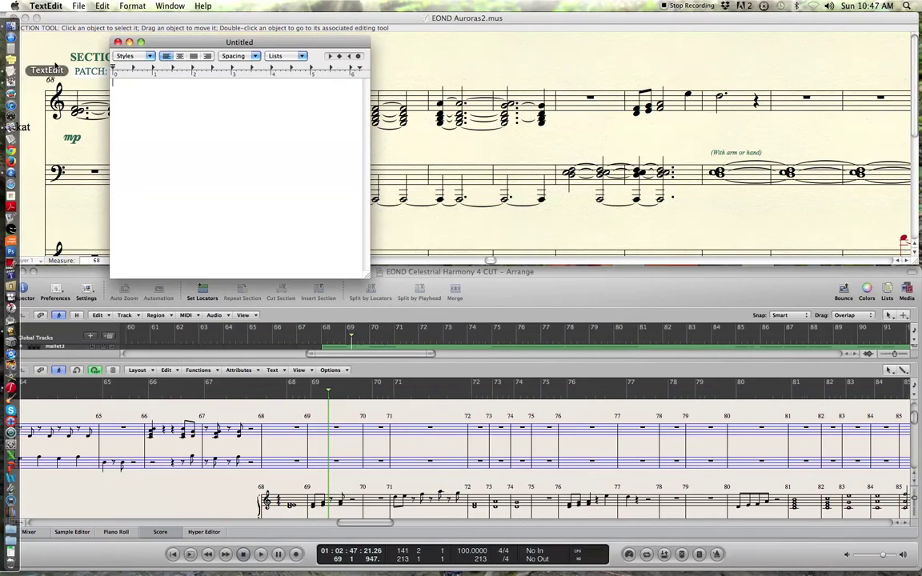
# Step: Close the blank Untitled TextEdit document and restart Logic playback from around bar 66
pyautogui.click(118, 41)
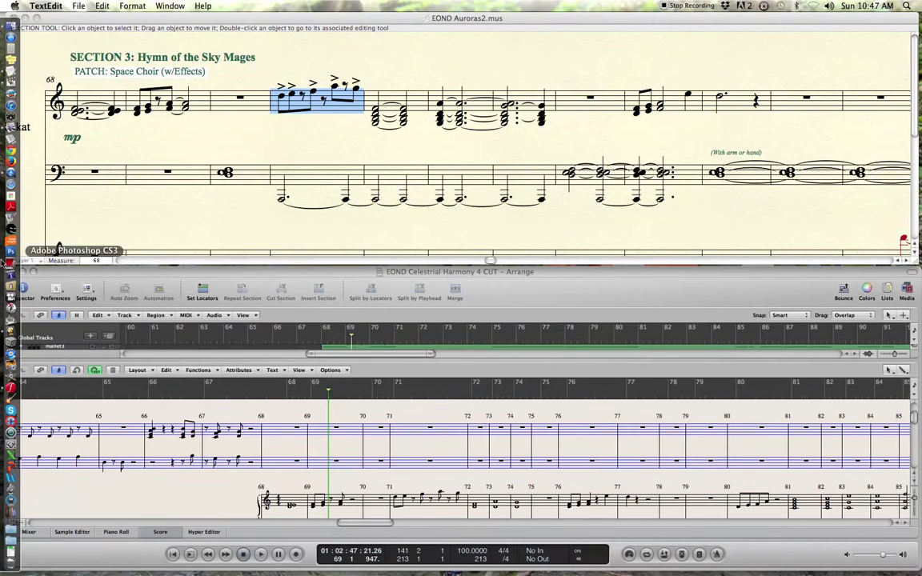
pyautogui.click(396, 78)
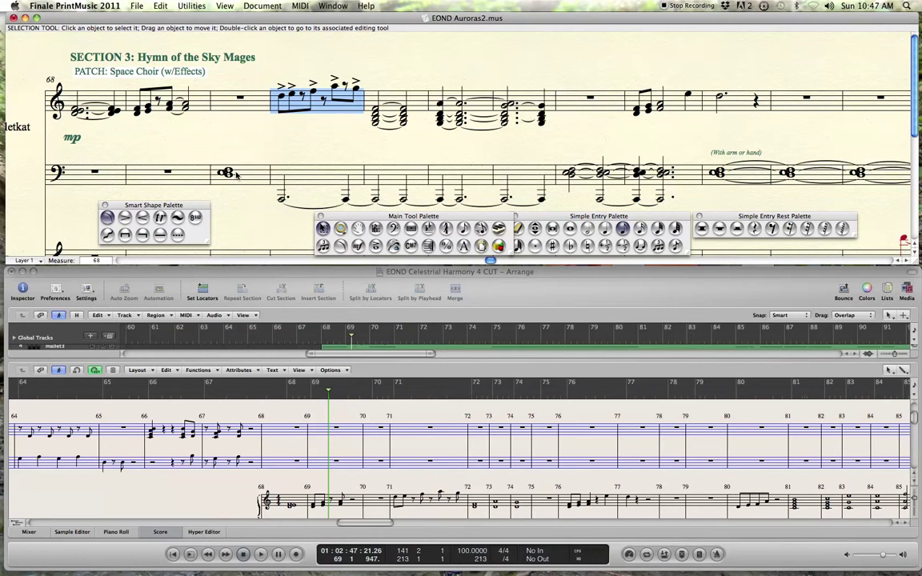
pyautogui.click(189, 395)
pyautogui.press('space')
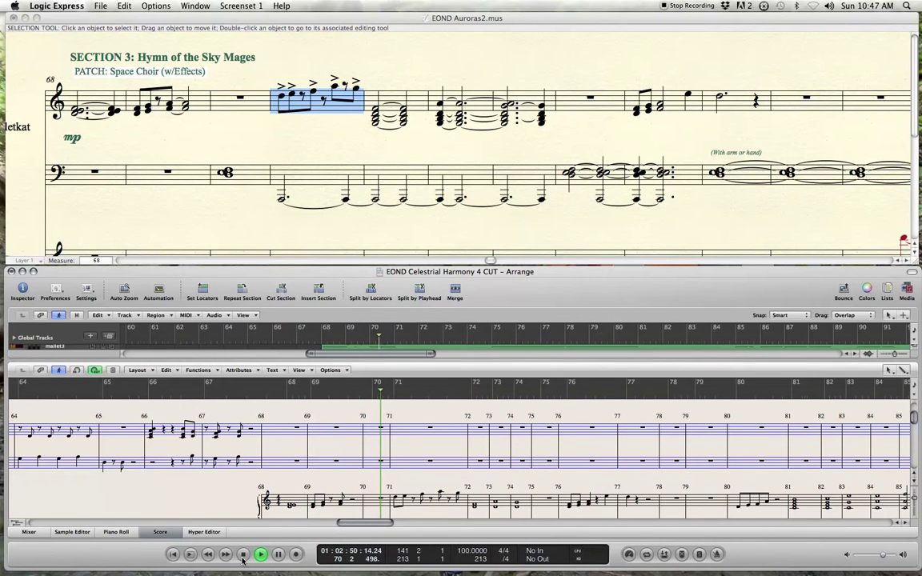
# Step: Raise the volume and follow playback through measures 70–79 in the Finale score
pyautogui.press('XF86AudioRaiseVolume')
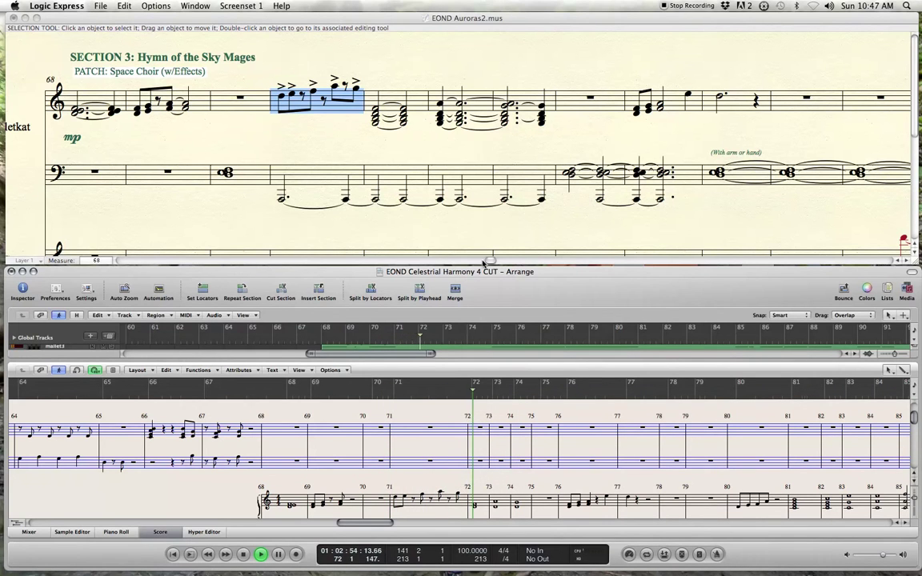
pyautogui.click(907, 262)
pyautogui.click(907, 262)
pyautogui.click(907, 262)
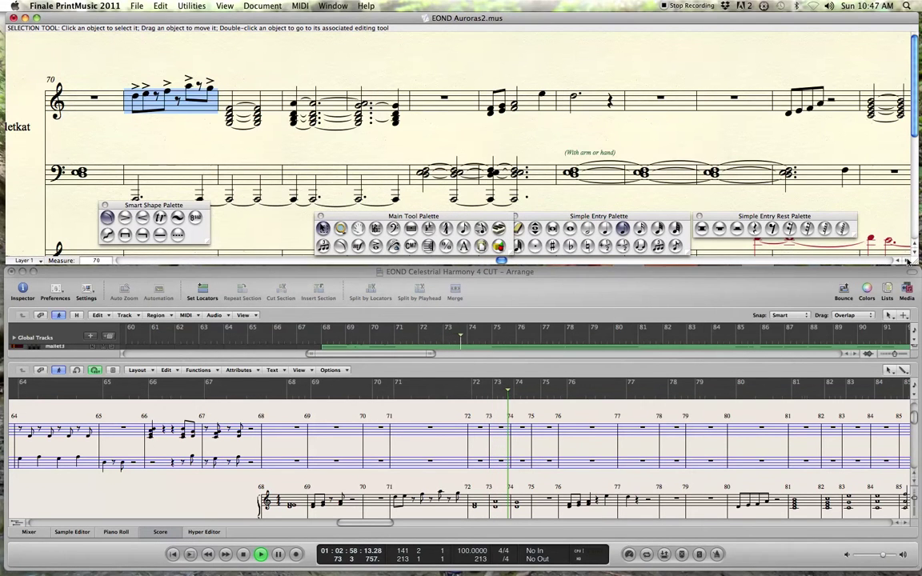
pyautogui.click(907, 262)
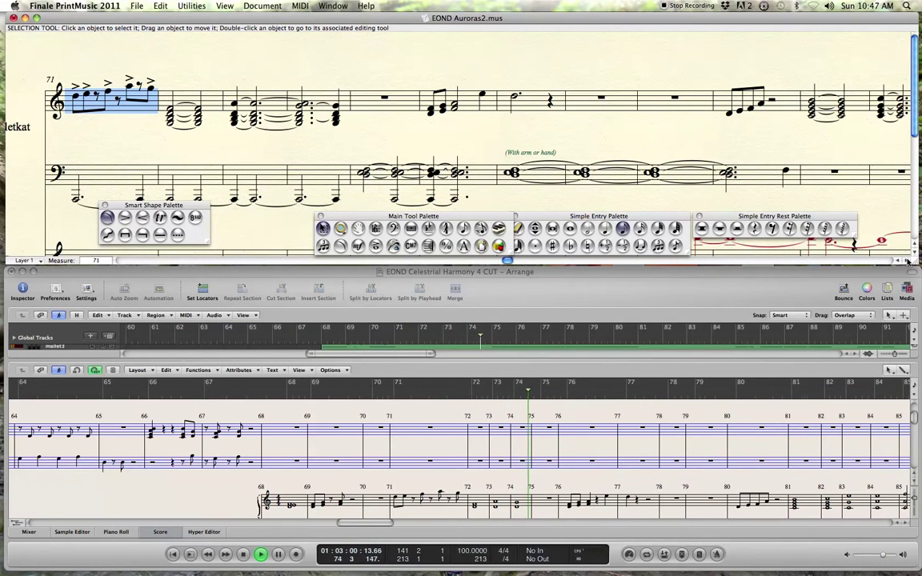
pyautogui.click(908, 262)
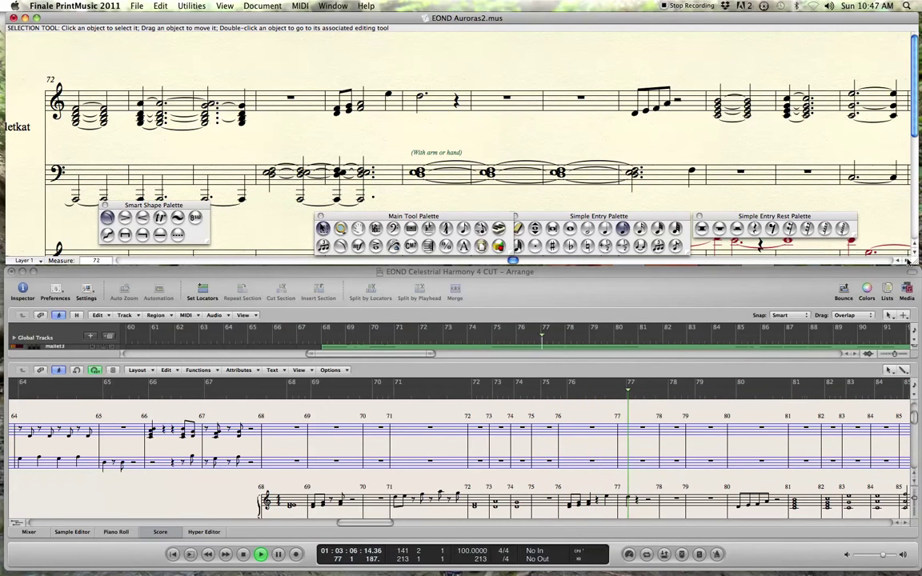
pyautogui.click(907, 262)
pyautogui.click(907, 262)
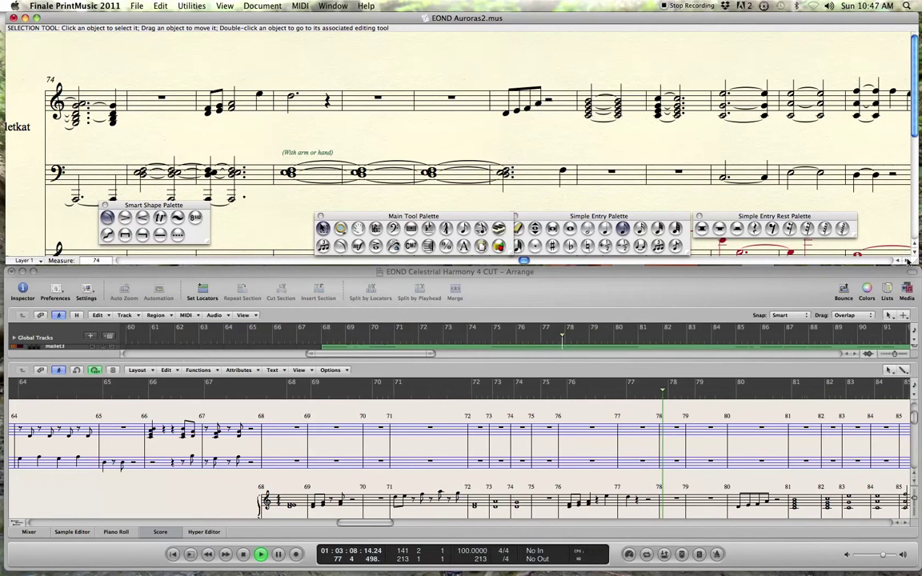
pyautogui.click(907, 262)
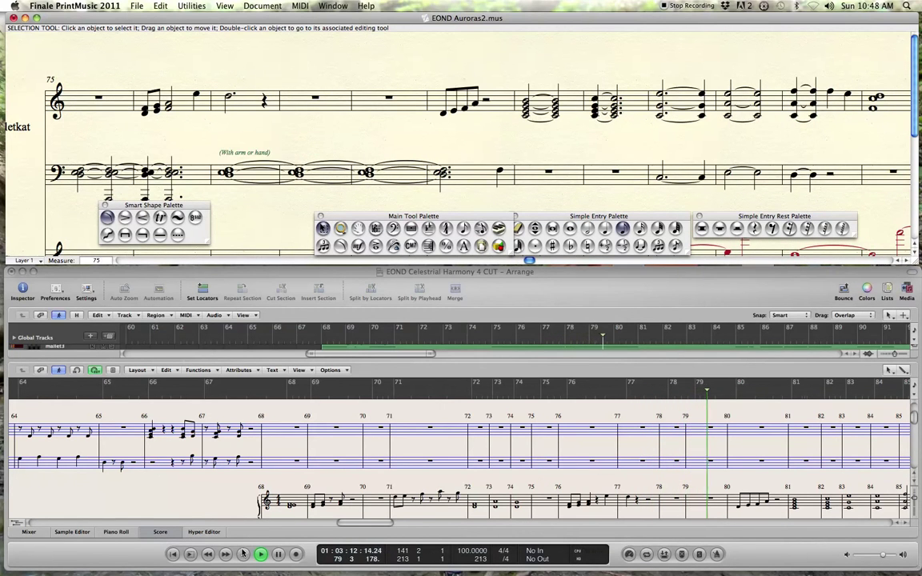
# Step: Pause Logic before bar 80 and box-select the (With arm or hand) text on the bass staff
pyautogui.click(278, 554)
pyautogui.click(211, 135)
pyautogui.moveTo(200, 128); pyautogui.dragTo(295, 183)
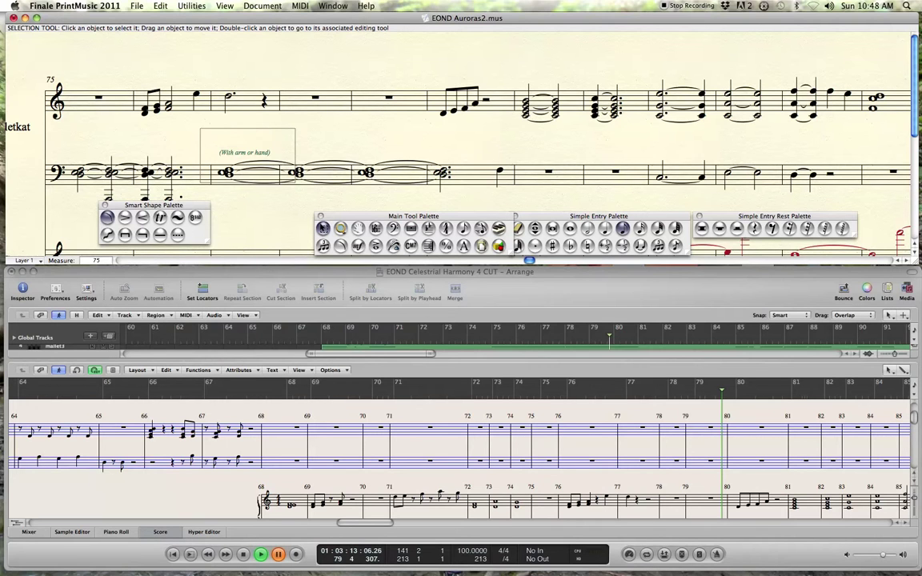
# Step: Select the treble measure in Finale, then play Logic from bar 74 to compare
pyautogui.click(272, 181)
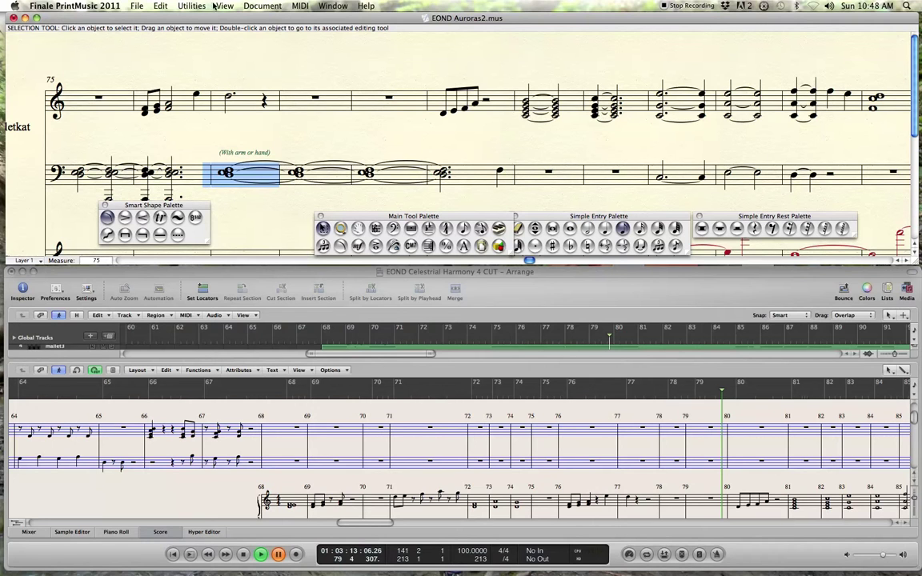
pyautogui.click(218, 108)
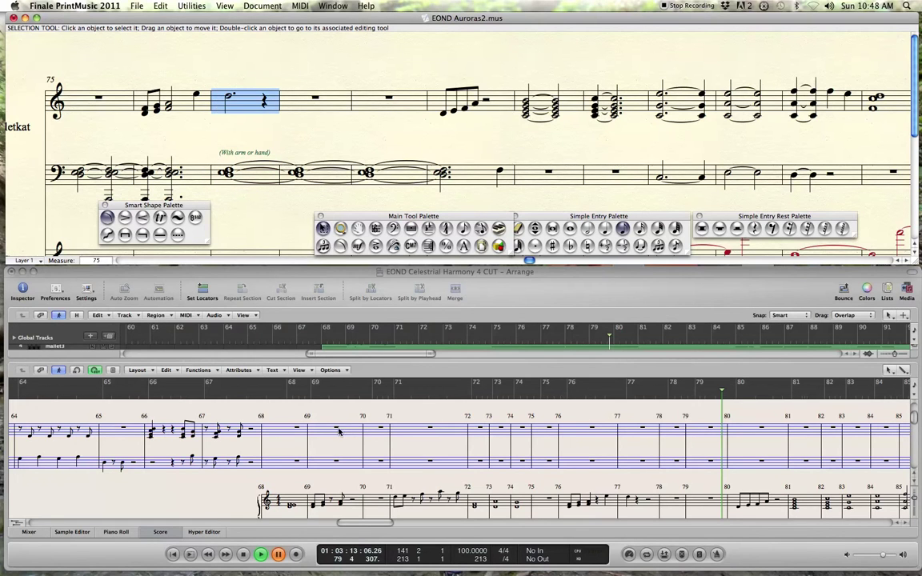
pyautogui.click(522, 394)
pyautogui.click(277, 556)
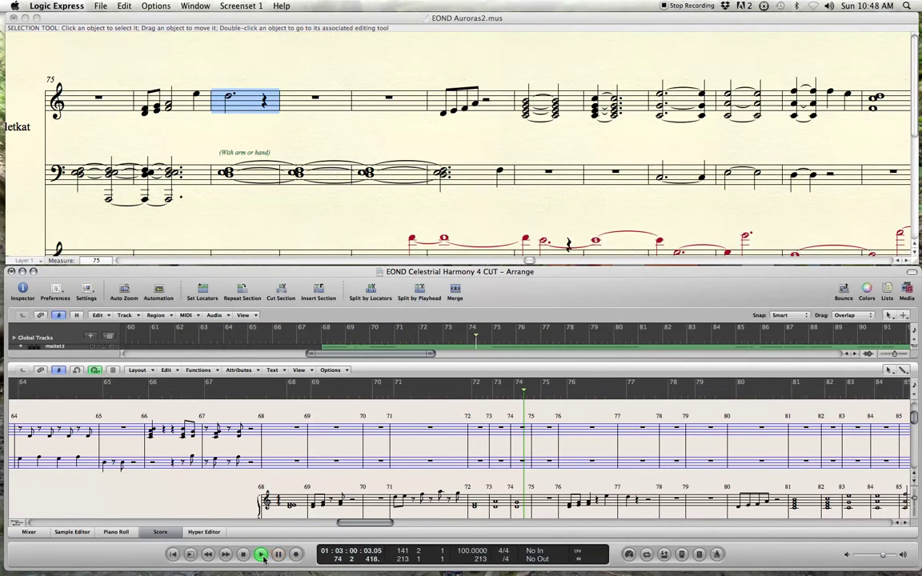
# Step: Follow playback in the Finale score and pause Logic at bar 85
pyautogui.click(903, 263)
pyautogui.click(903, 263)
pyautogui.click(903, 263)
pyautogui.click(903, 262)
pyautogui.click(904, 264)
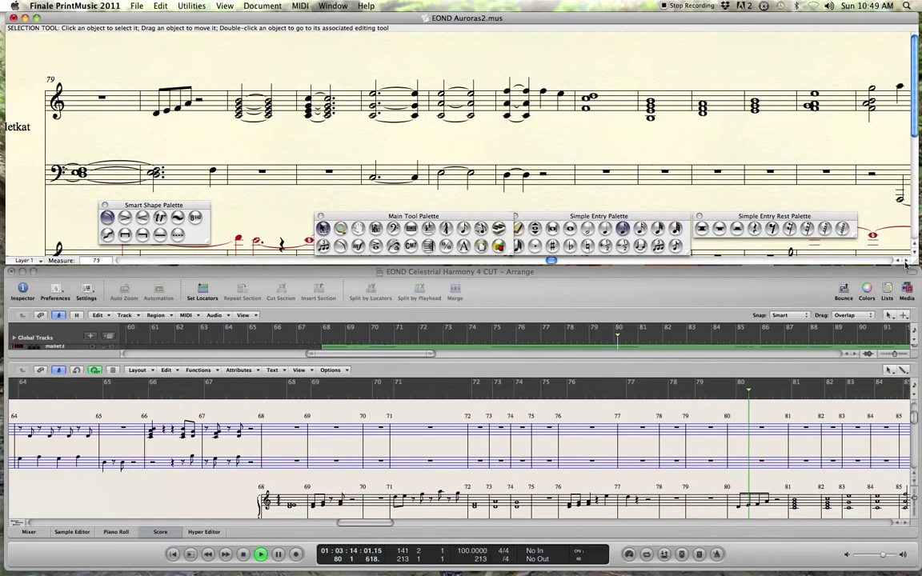
pyautogui.click(904, 262)
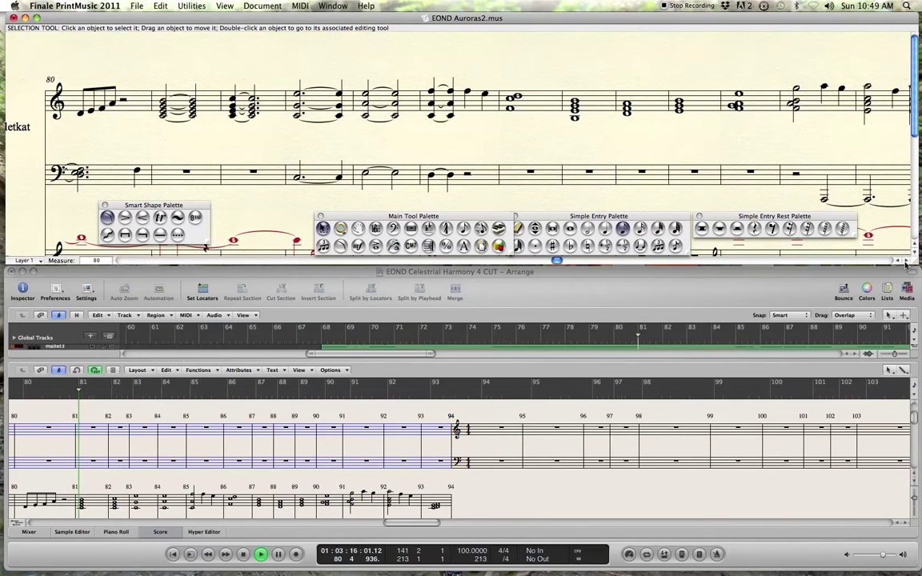
pyautogui.click(904, 263)
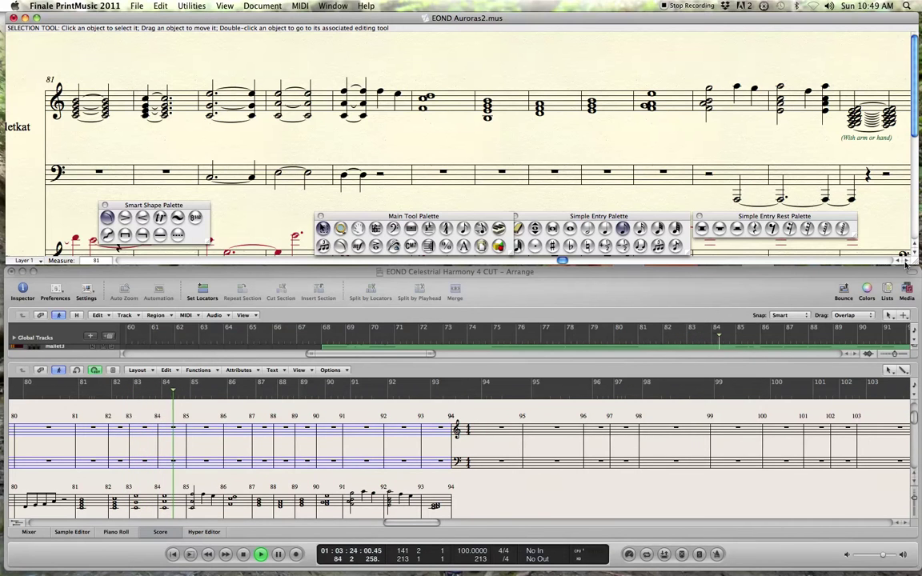
pyautogui.click(280, 554)
# Step: Scroll the Finale score back and select measure 79 on the treble staff
pyautogui.click(896, 261)
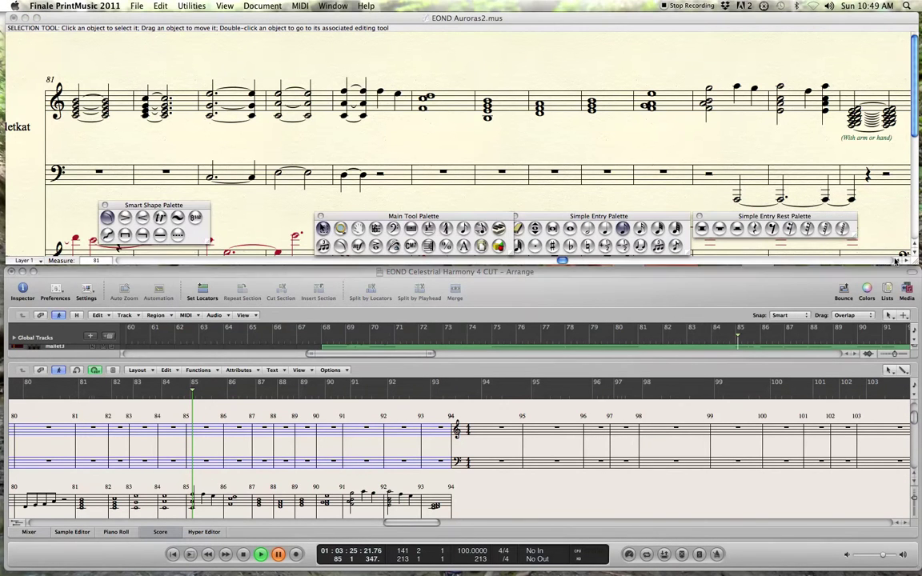
pyautogui.click(896, 261)
pyautogui.click(896, 261)
pyautogui.click(896, 261)
pyautogui.click(896, 261)
pyautogui.click(896, 261)
pyautogui.click(895, 261)
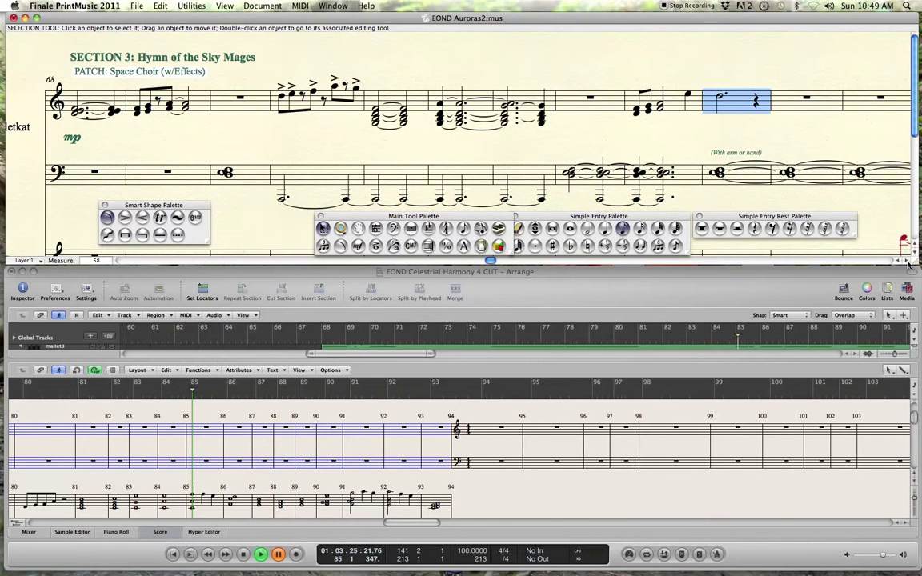
pyautogui.moveTo(906, 262); pyautogui.dragTo(897, 264)
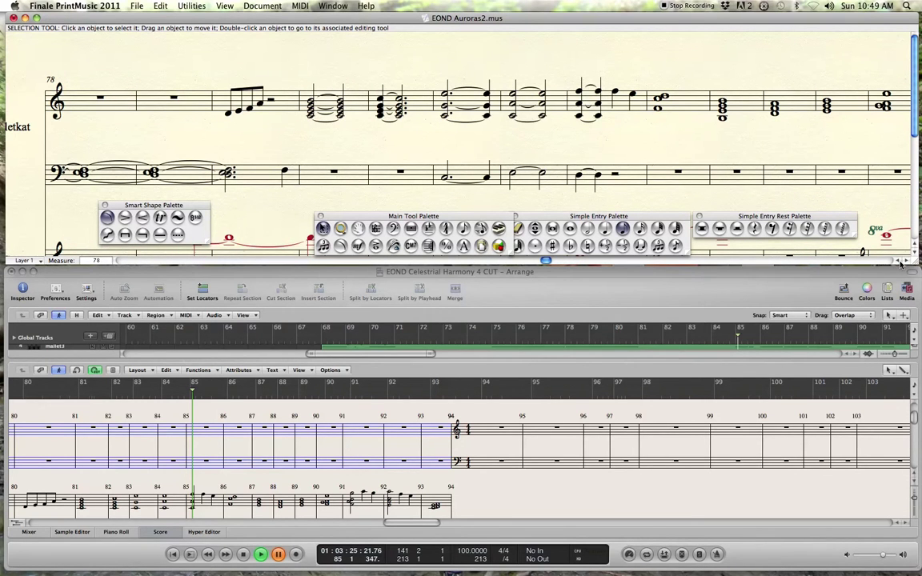
pyautogui.press('space')
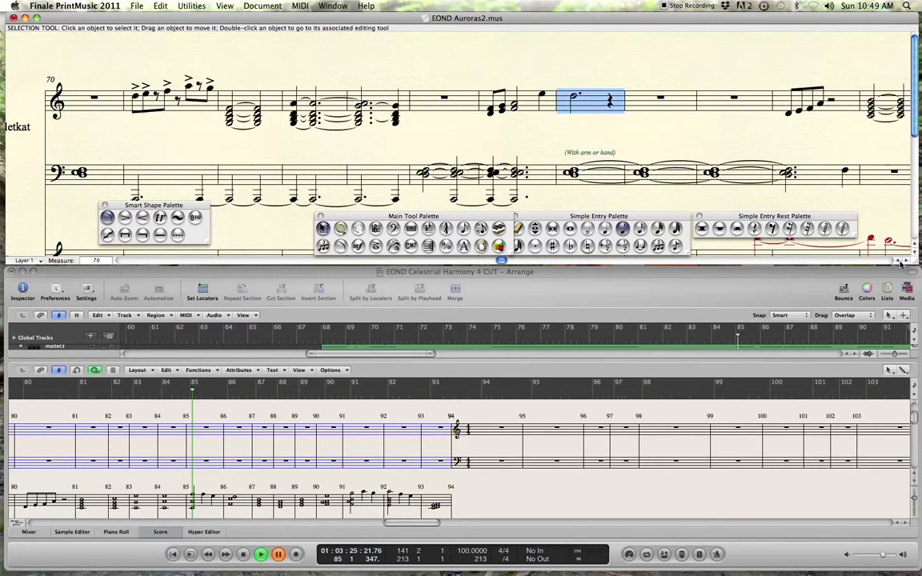
pyautogui.moveTo(901, 264); pyautogui.dragTo(907, 262)
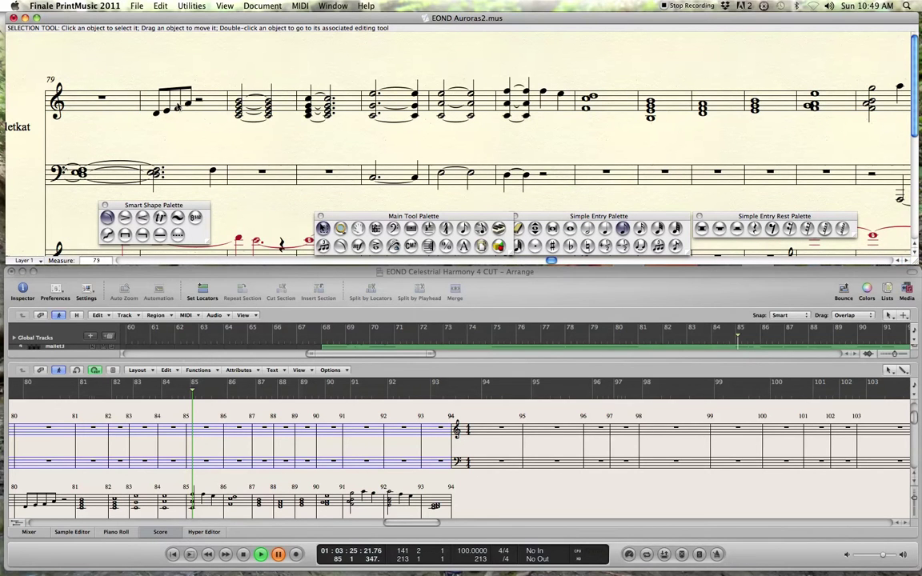
pyautogui.click(108, 100)
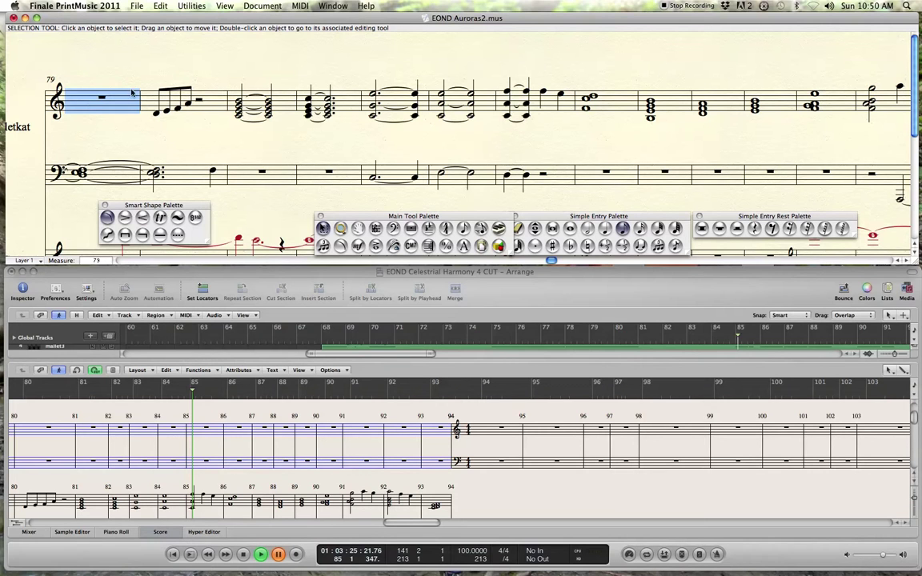
# Step: Resume Logic Express playback from bar 85 and start advancing the Finale score alongside it
pyautogui.click(261, 554)
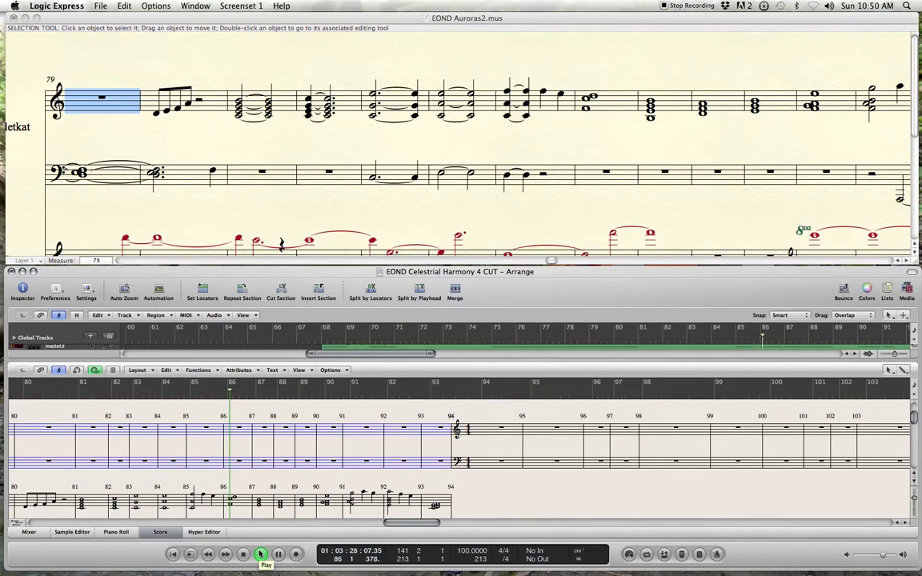
pyautogui.click(905, 262)
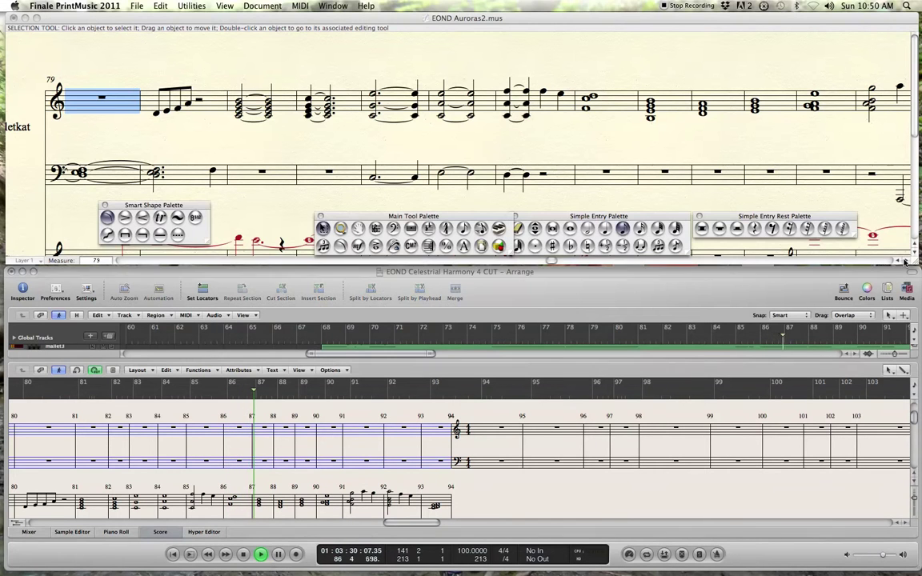
pyautogui.click(905, 262)
pyautogui.click(905, 262)
pyautogui.click(905, 261)
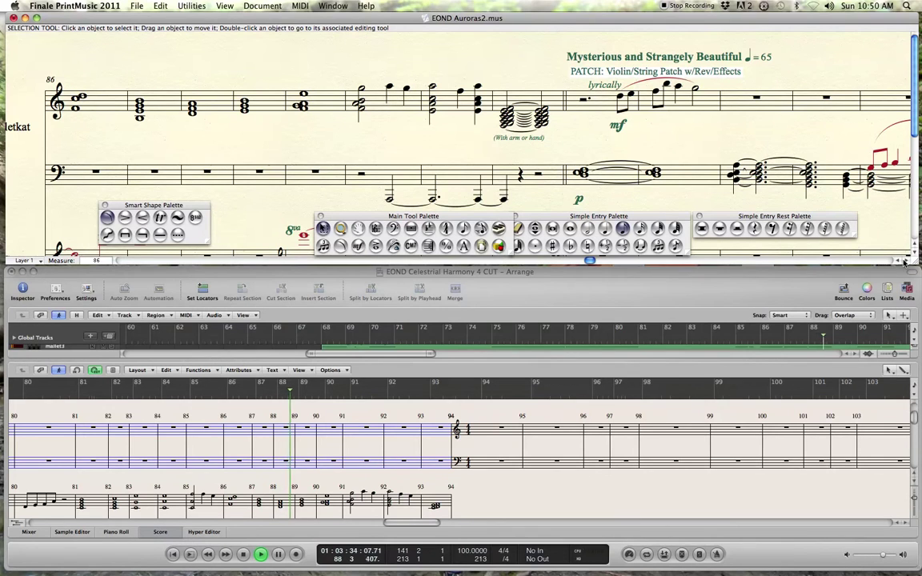
pyautogui.click(906, 262)
pyautogui.click(905, 262)
pyautogui.click(906, 262)
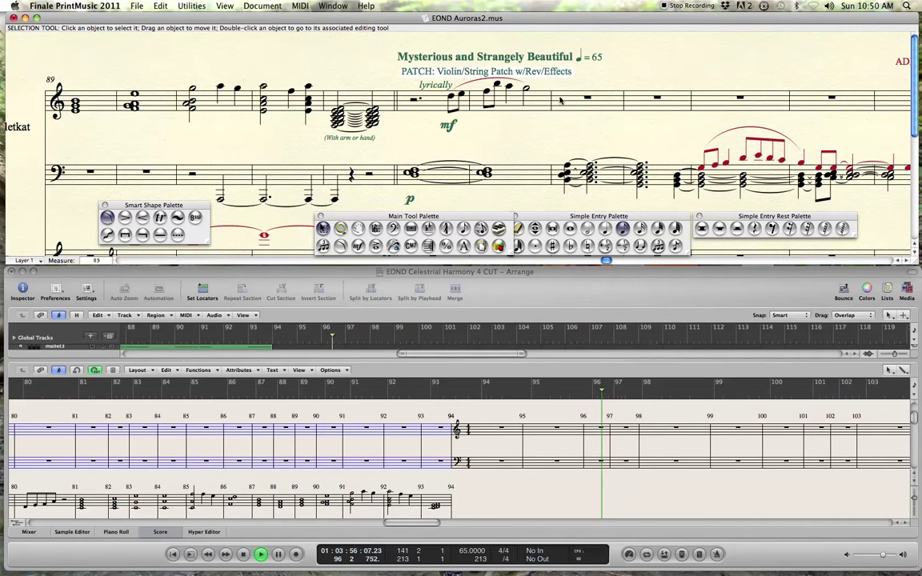
# Step: Keep scrolling the Finale score with playback until it starts at measure 100
pyautogui.click(905, 261)
pyautogui.hscroll(4, 906, 261)
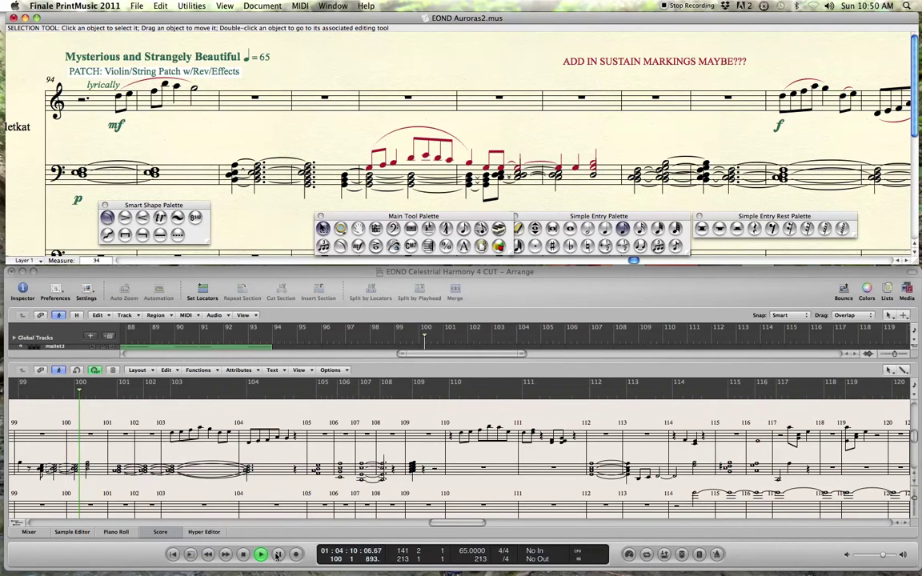
pyautogui.click(908, 262)
pyautogui.click(907, 262)
pyautogui.click(907, 262)
pyautogui.click(907, 262)
pyautogui.click(907, 262)
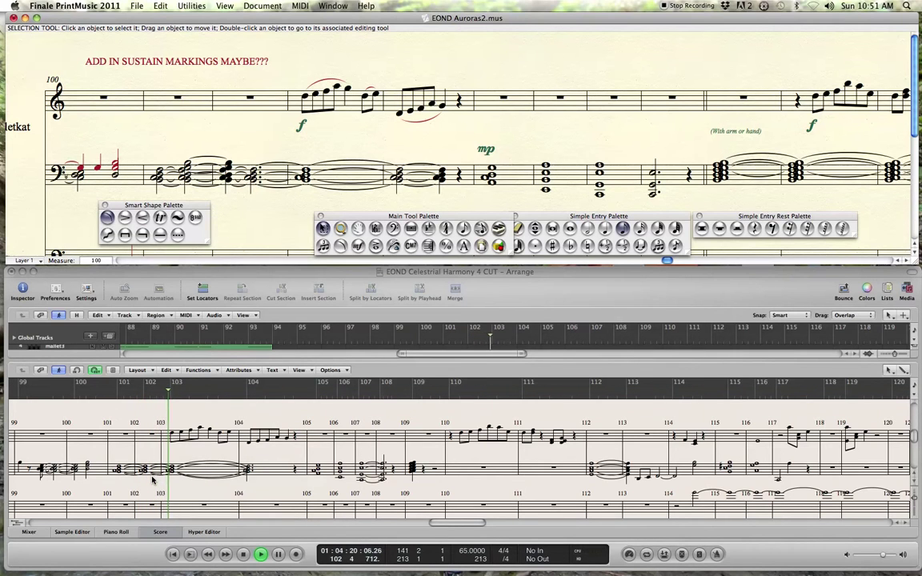
# Step: Pause Logic at bar 103 and shift its score view so bar 100 sits at the left edge
pyautogui.click(277, 555)
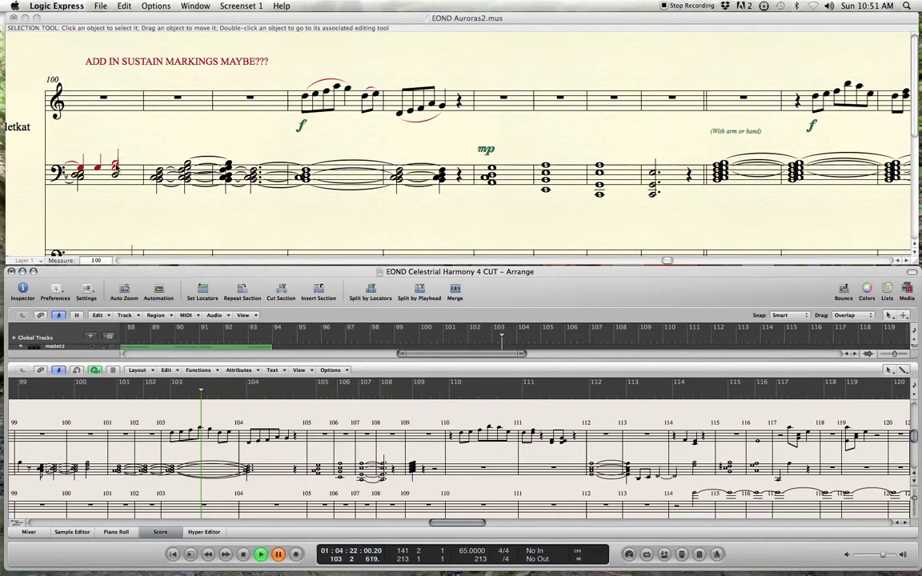
pyautogui.click(906, 524)
pyautogui.click(905, 524)
pyautogui.click(906, 523)
pyautogui.click(906, 523)
pyautogui.click(906, 524)
pyautogui.click(906, 524)
pyautogui.click(905, 524)
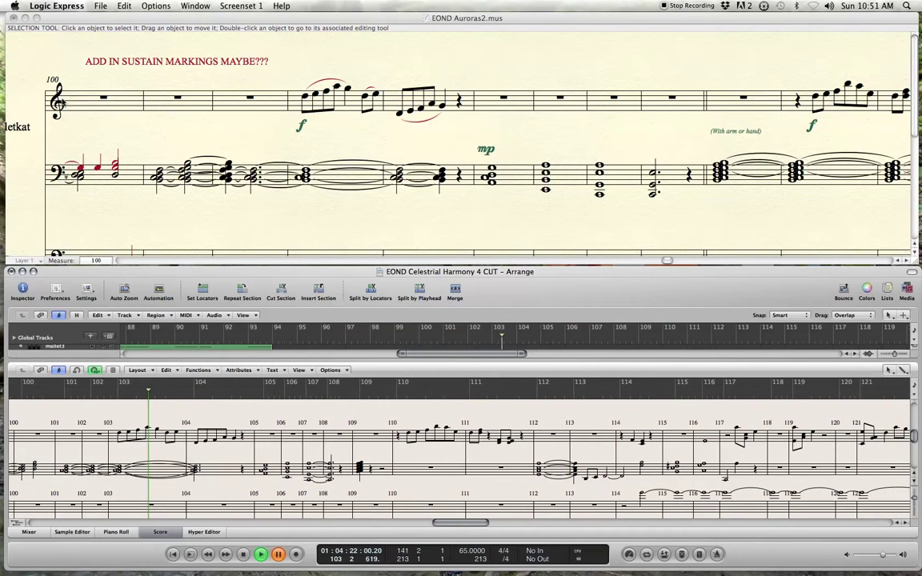
# Step: Switch between the Finale and Logic windows to compare the aligned scores at measure 100
pyautogui.click(37, 64)
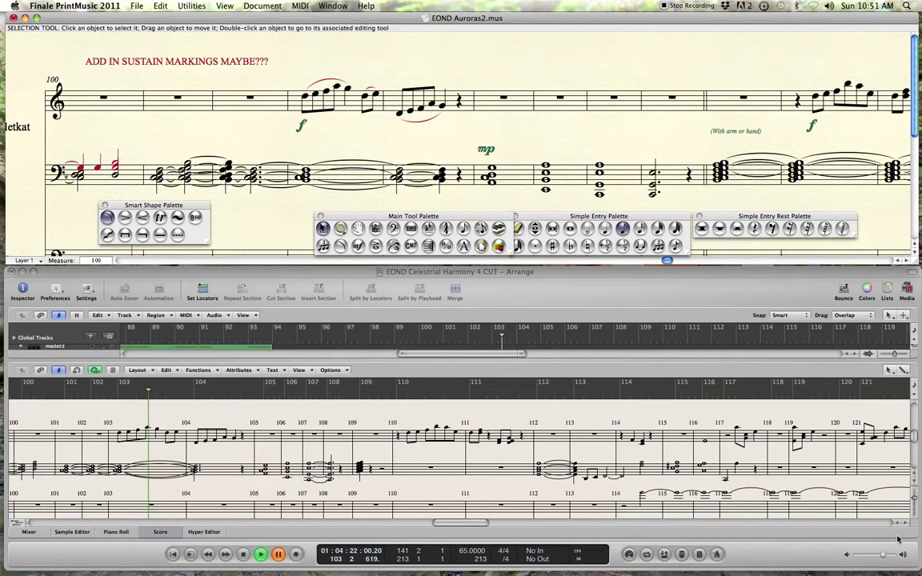
pyautogui.click(811, 476)
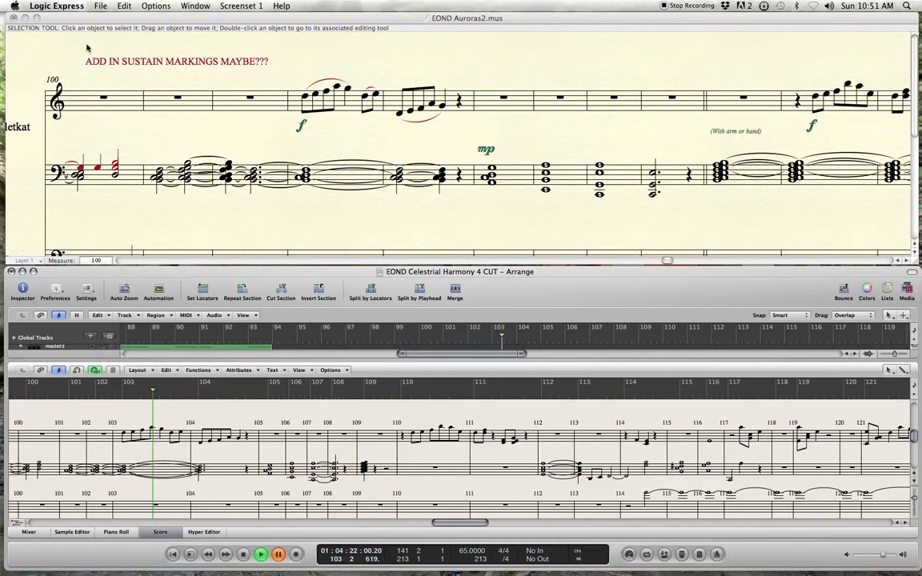
pyautogui.scroll(-2, 58, 82)
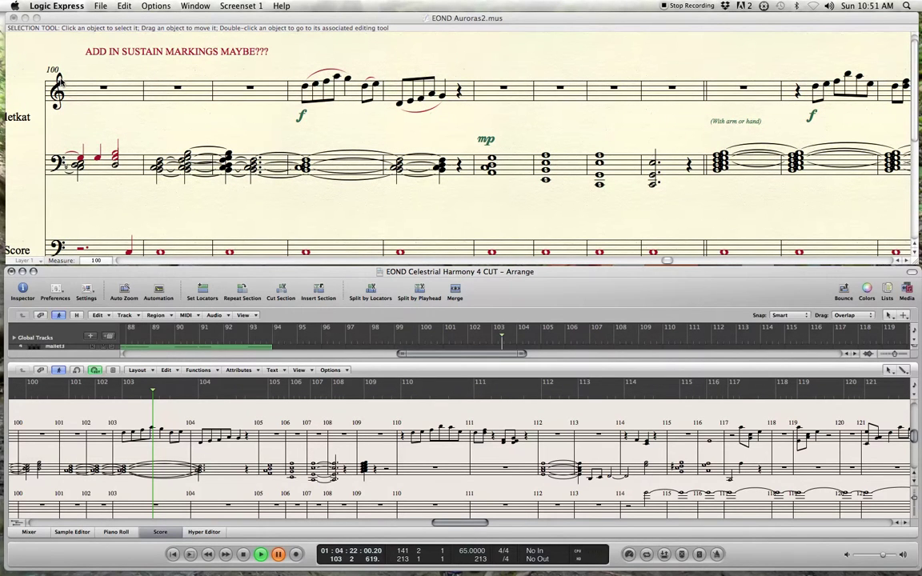
# Step: Delete the 'ADD IN SUSTAIN MARKINGS MAYBE???' reminder text from the Finale score
pyautogui.click(166, 52)
pyautogui.click(165, 52)
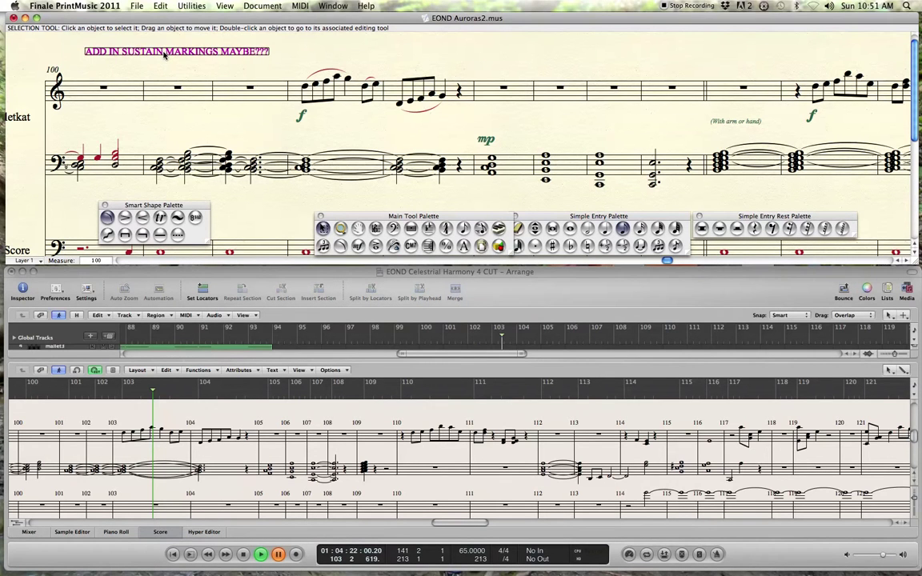
pyautogui.doubleClick(164, 53)
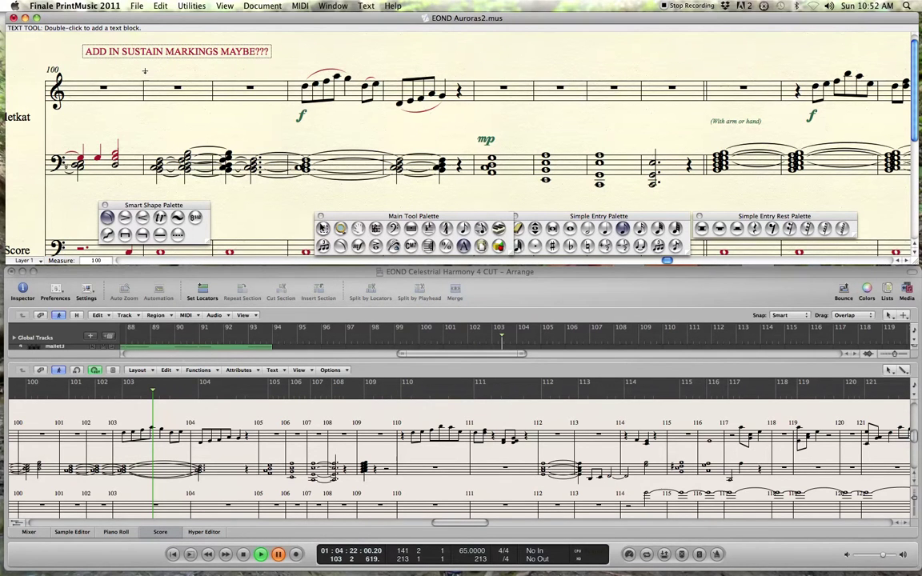
pyautogui.click(117, 60)
pyautogui.press('BackSpace')
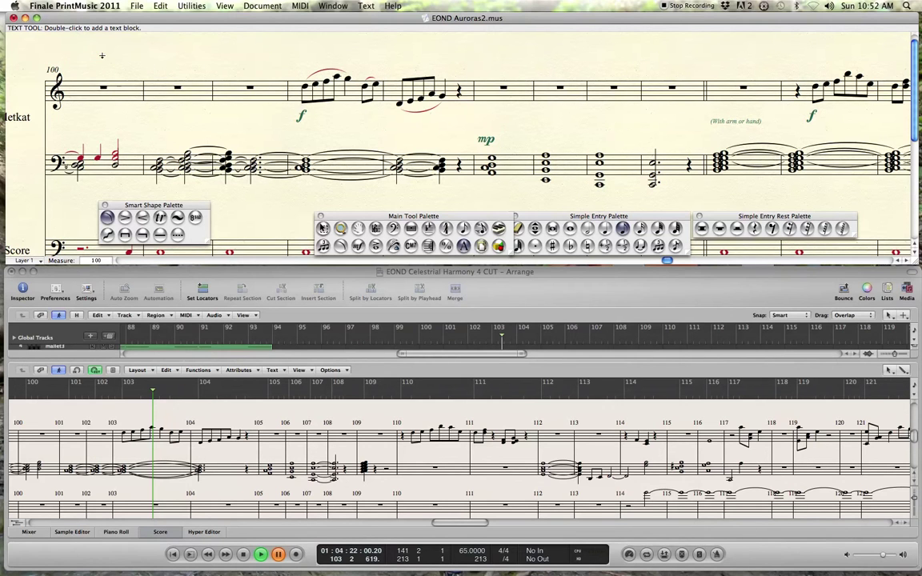
# Step: Save the score under the new name EOND Auroras3.mus
pyautogui.click(157, 6)
pyautogui.moveTo(136, 6)
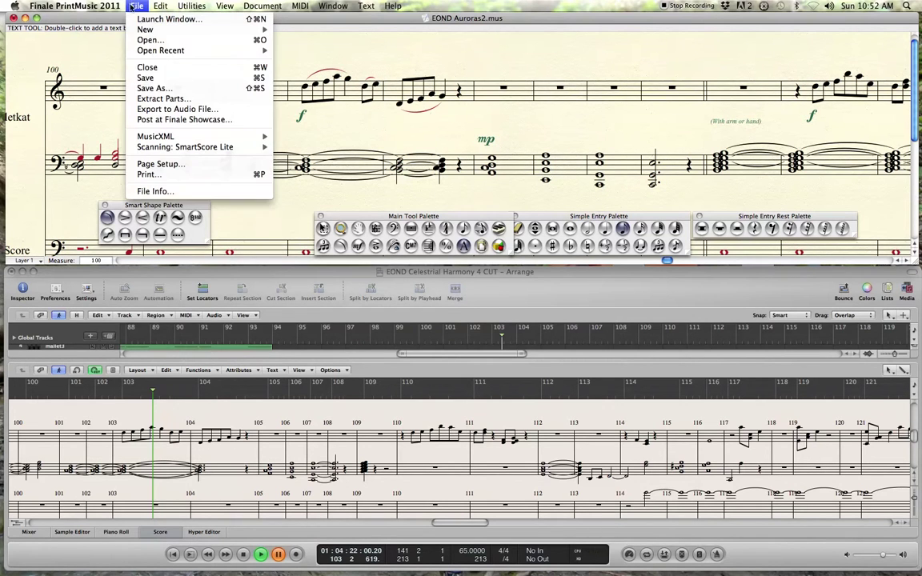
pyautogui.click(148, 90)
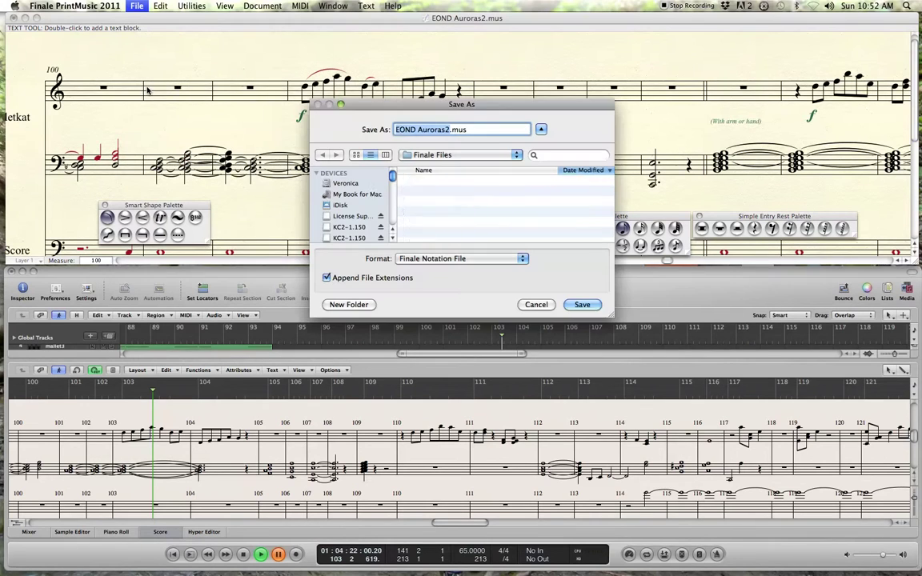
pyautogui.click(447, 129)
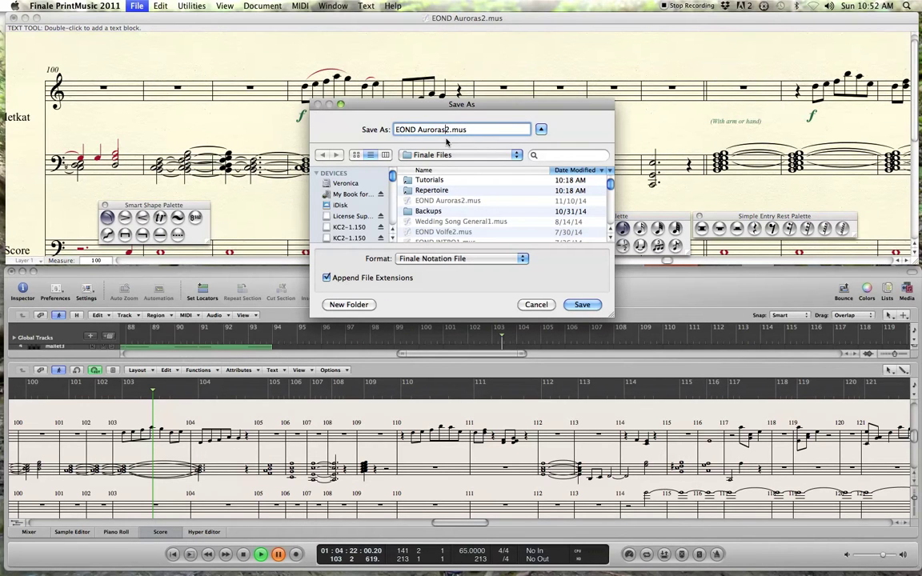
pyautogui.press('BackSpace')
pyautogui.write('3')
pyautogui.press('Return')
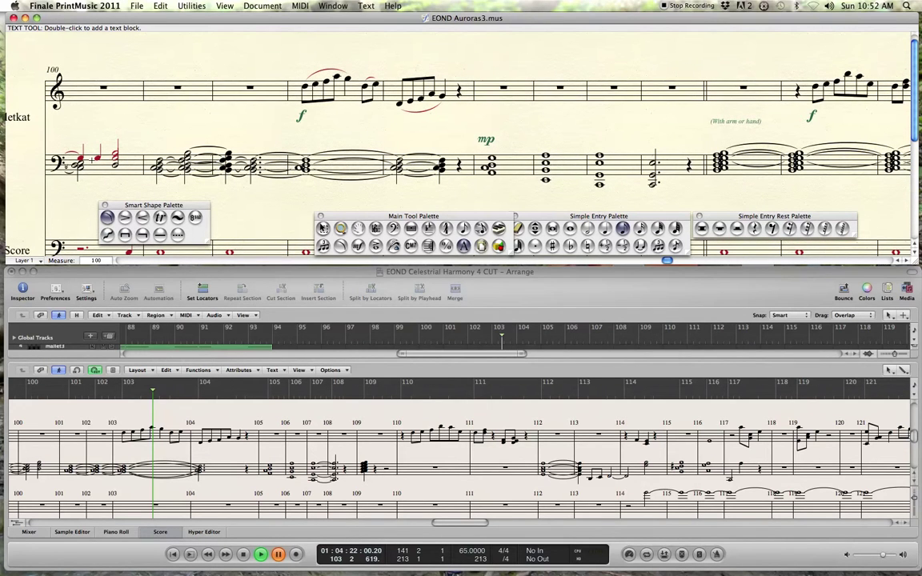
pyautogui.click(897, 261)
pyautogui.click(897, 261)
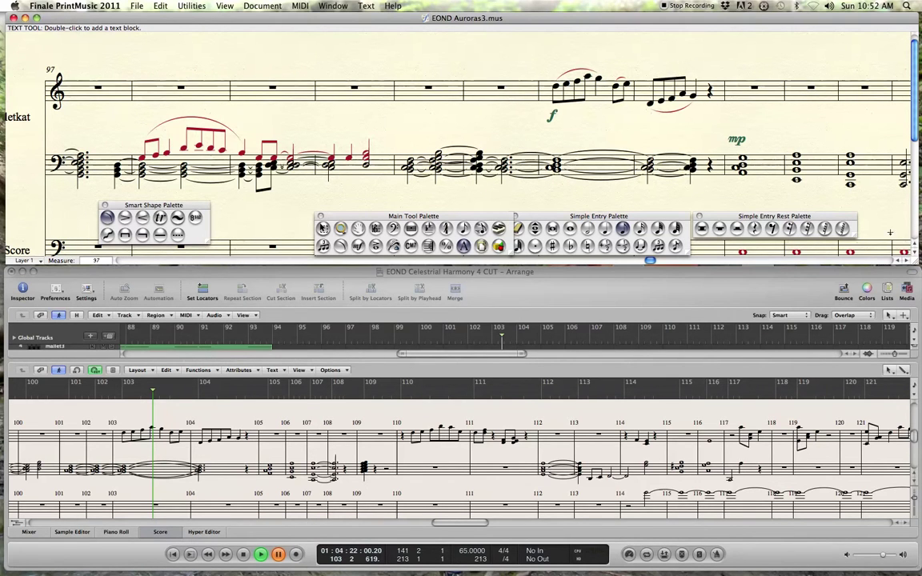
pyautogui.hscroll(5, 907, 263)
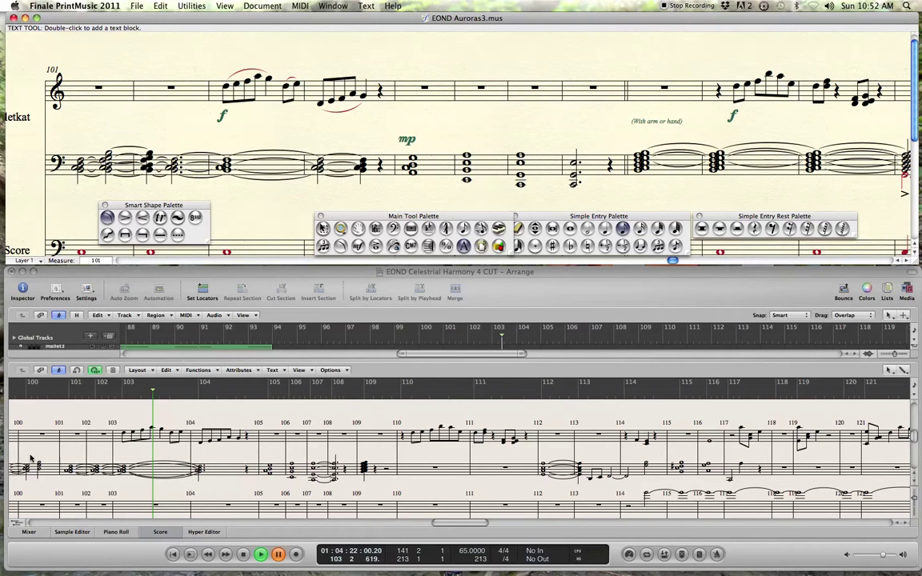
pyautogui.click(71, 474)
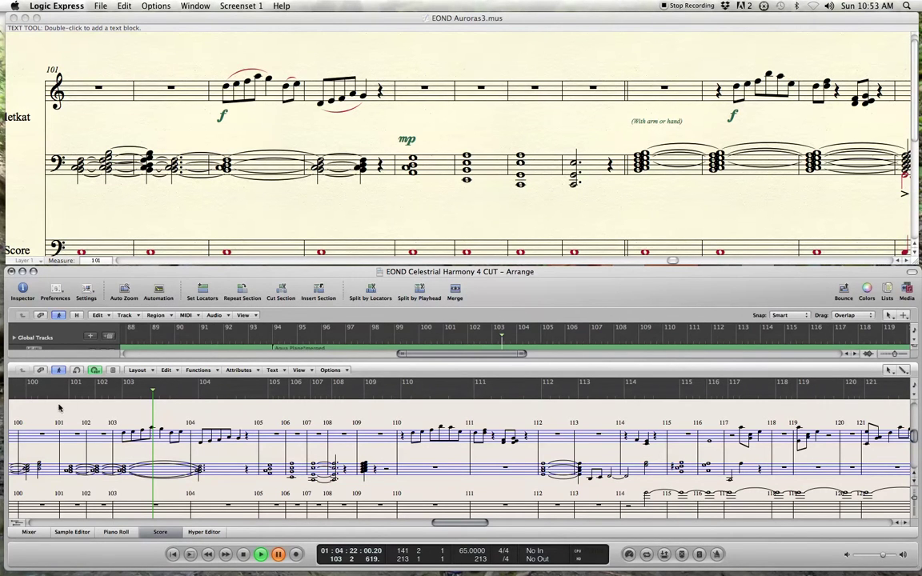
pyautogui.click(22, 393)
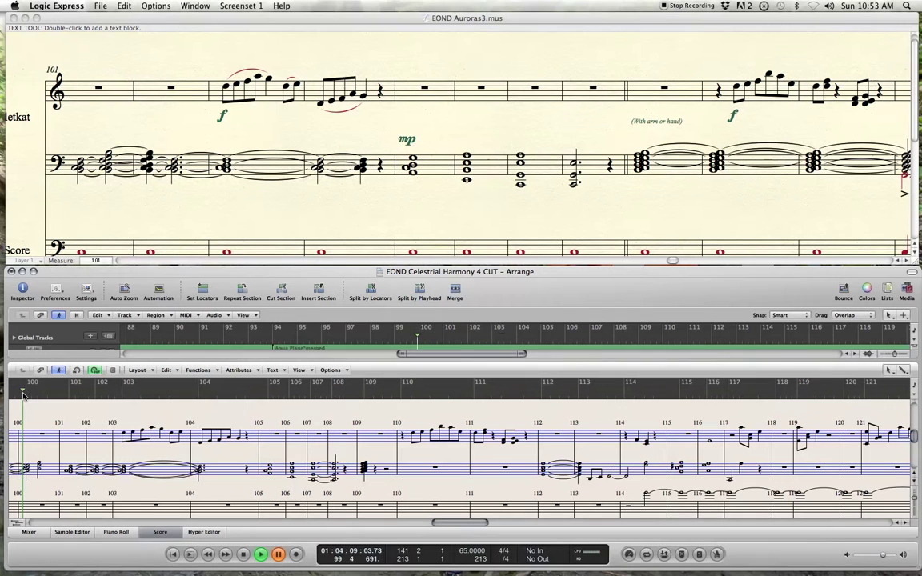
pyautogui.click(898, 262)
pyautogui.click(899, 262)
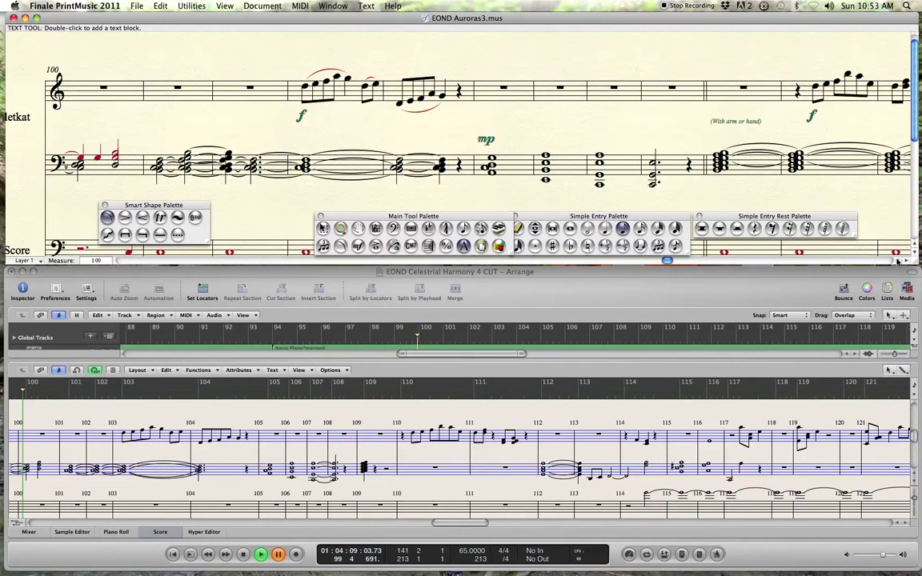
pyautogui.click(261, 555)
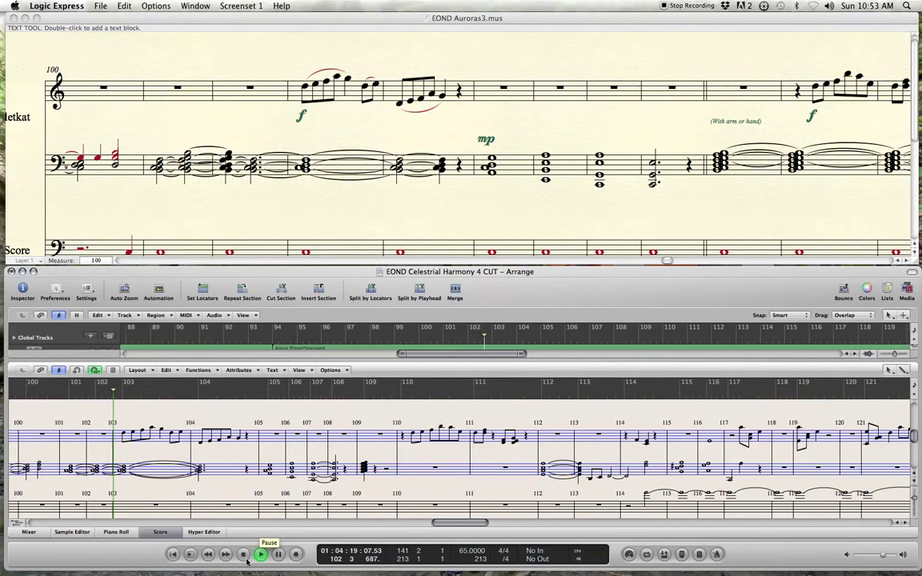
pyautogui.click(245, 558)
pyautogui.click(144, 148)
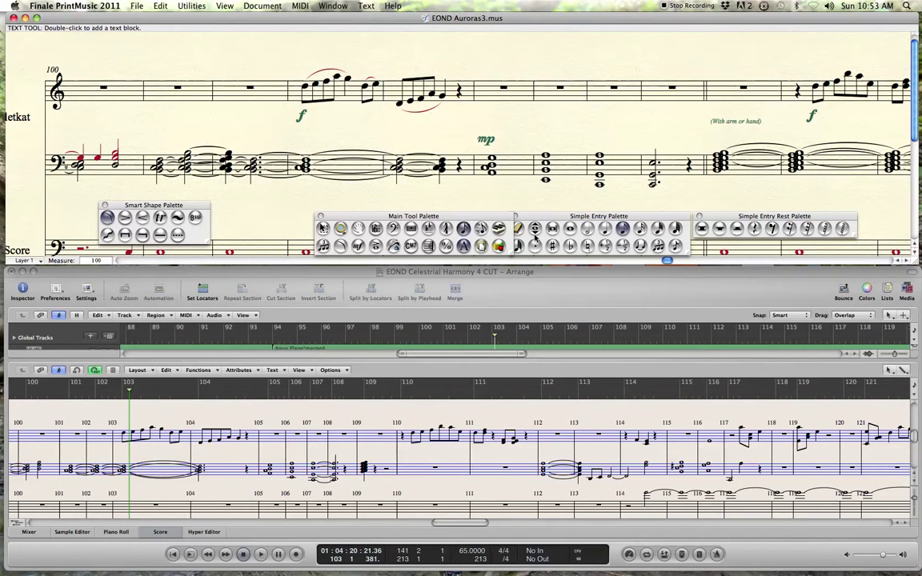
# Step: Zoom in and erase the messy tied chord in the bass staff with the Eraser
pyautogui.click(448, 227)
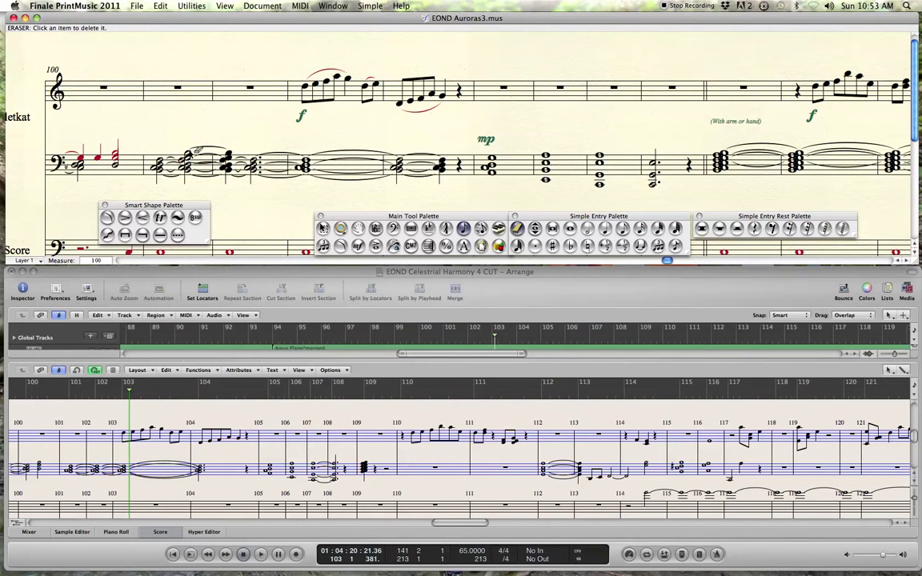
pyautogui.press('super+equal')
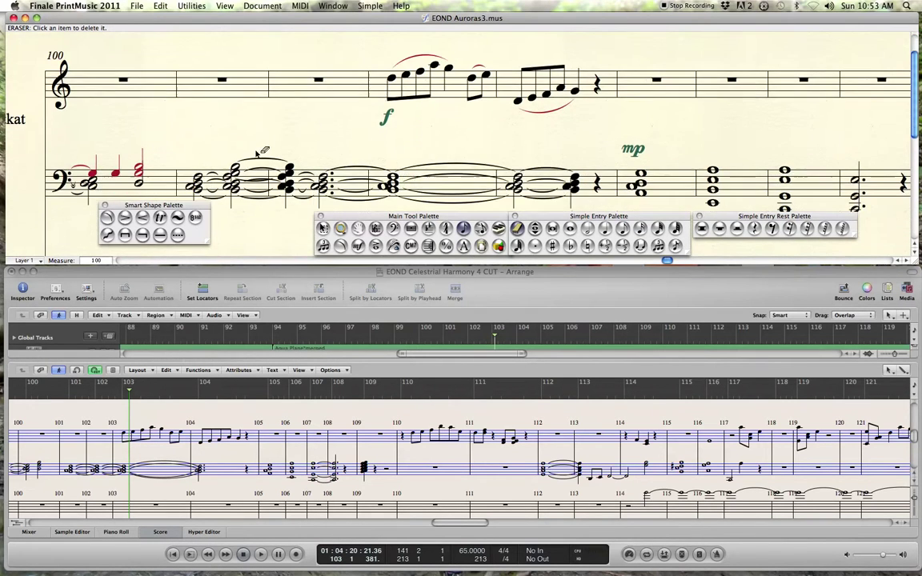
pyautogui.scroll(-2, 260, 152)
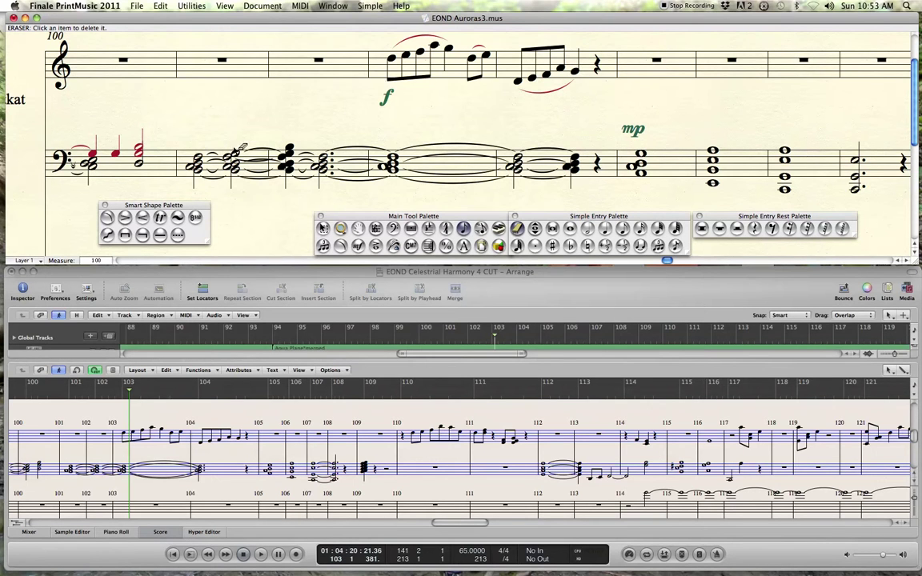
pyautogui.click(237, 153)
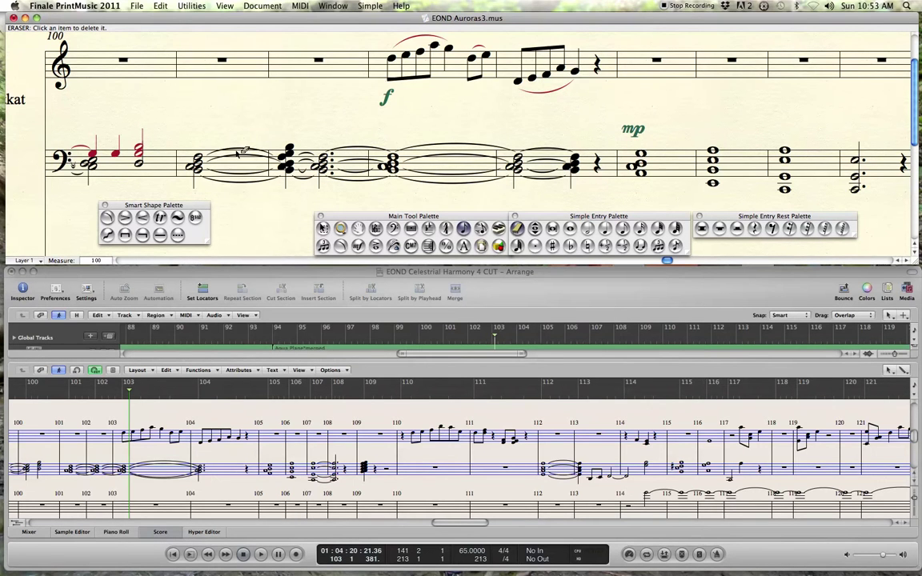
pyautogui.press('super+z')
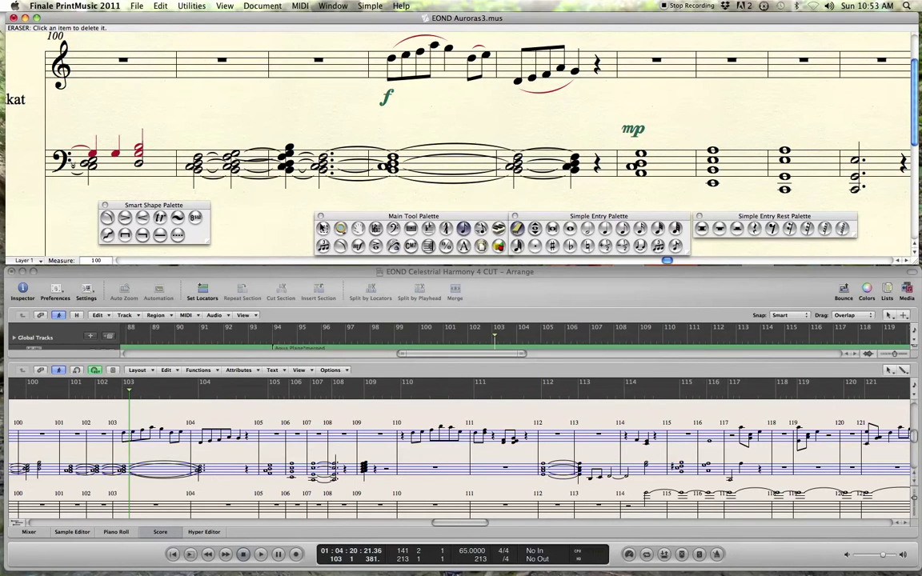
pyautogui.click(238, 153)
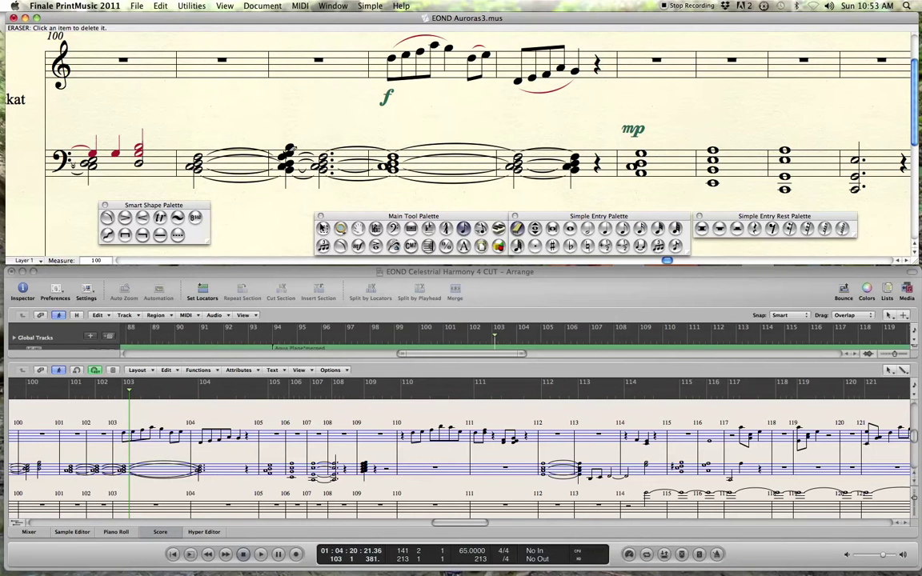
# Step: Enter a whole-note chord in the bass staff and erase its stray note
pyautogui.click(570, 228)
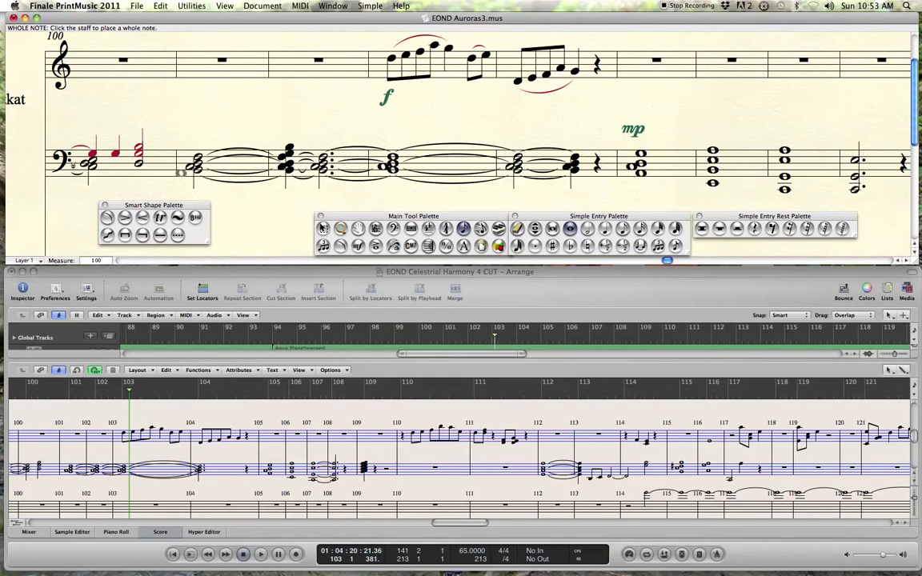
pyautogui.click(192, 166)
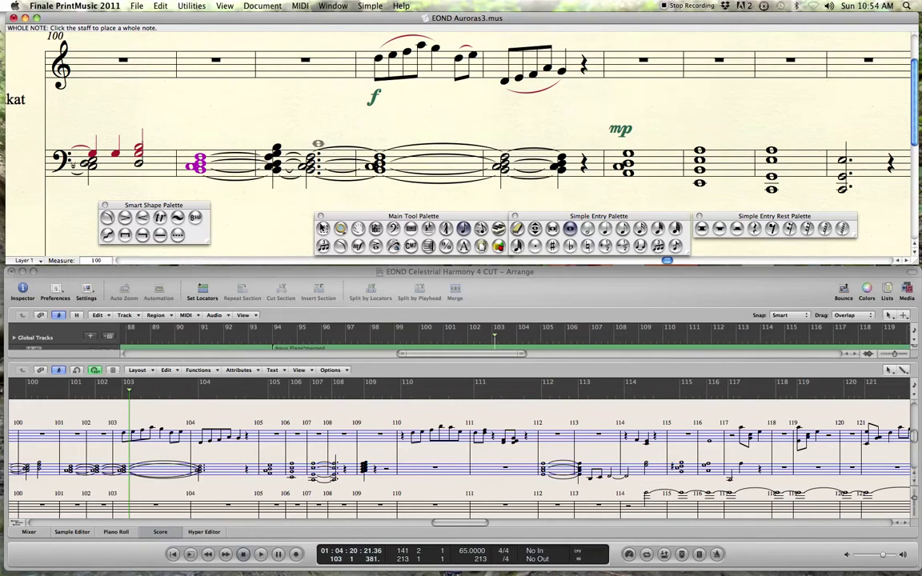
pyautogui.press('8')
pyautogui.click(285, 148)
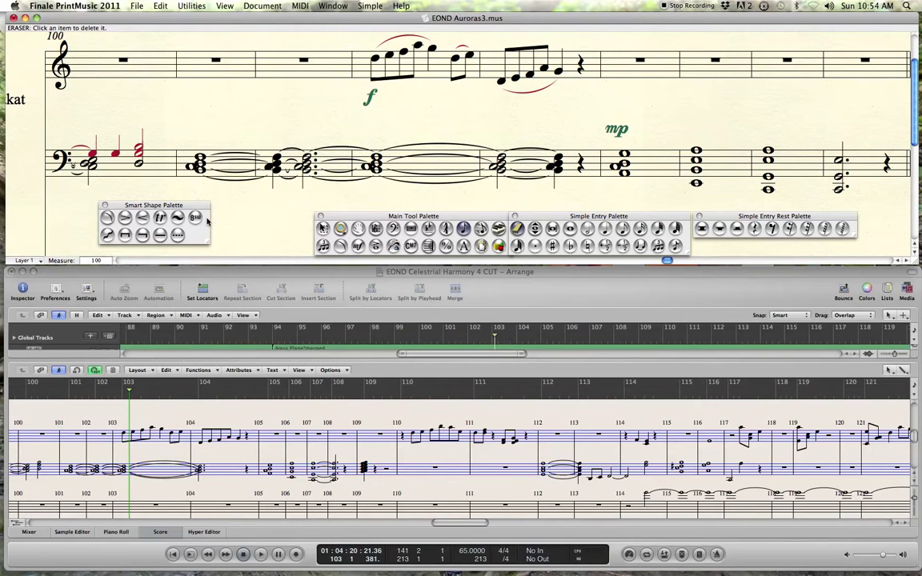
# Step: Drag-copy measure 101's held whole-note chord into measure 102 with the Selection Tool
pyautogui.click(323, 228)
pyautogui.click(202, 147)
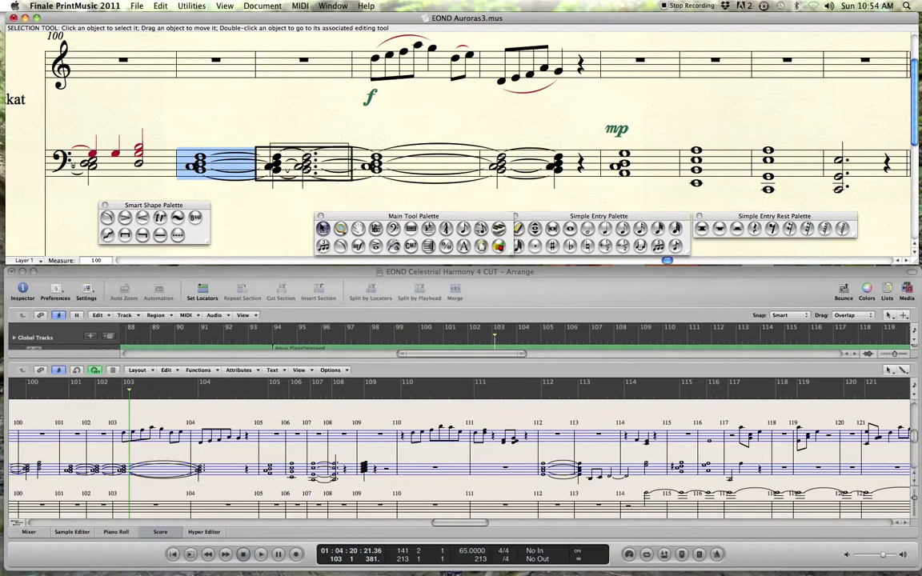
pyautogui.moveTo(281, 164); pyautogui.dragTo(280, 165)
pyautogui.click(166, 125)
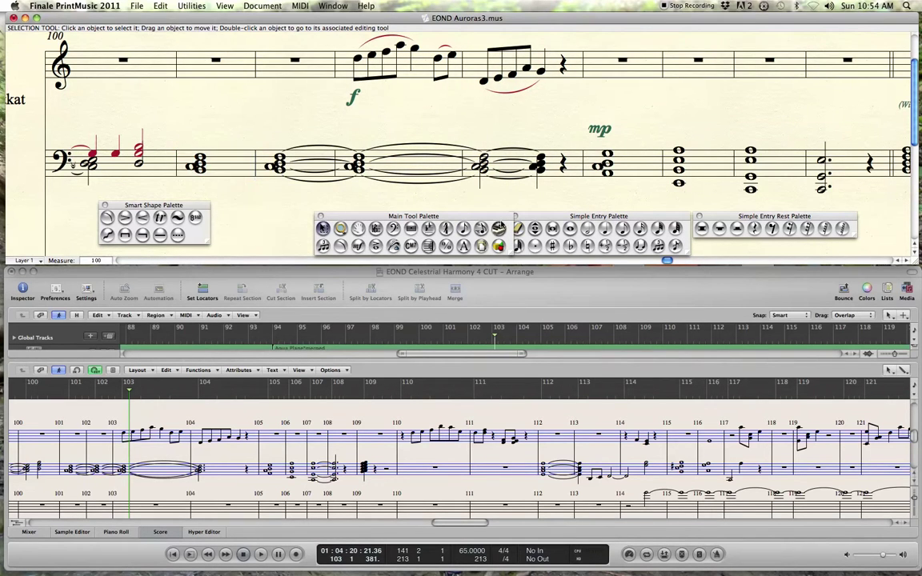
pyautogui.click(271, 158)
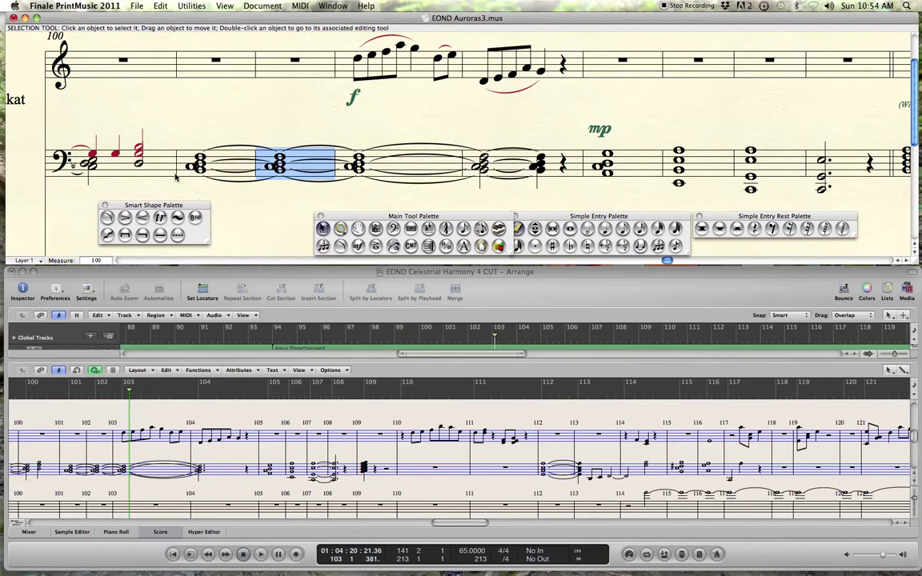
pyautogui.click(285, 92)
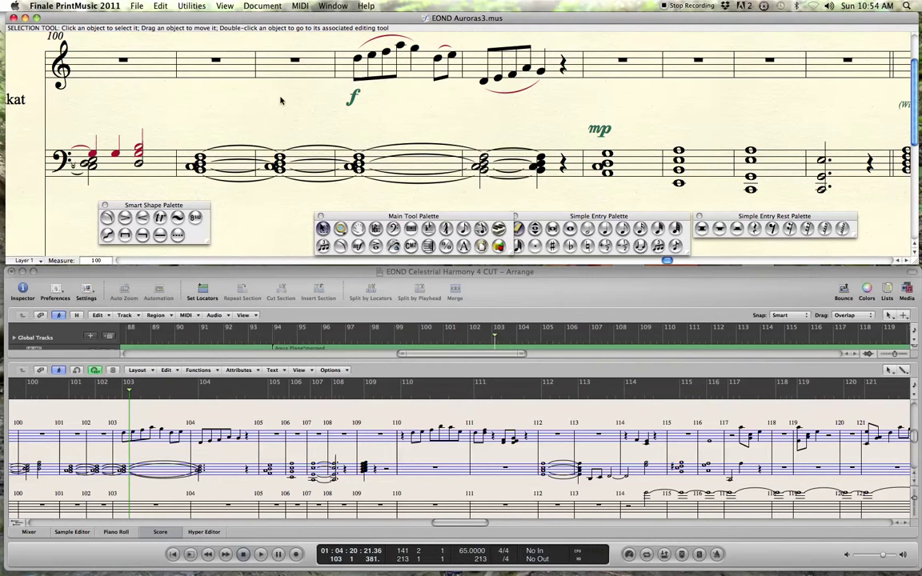
pyautogui.moveTo(33, 417); pyautogui.dragTo(134, 496)
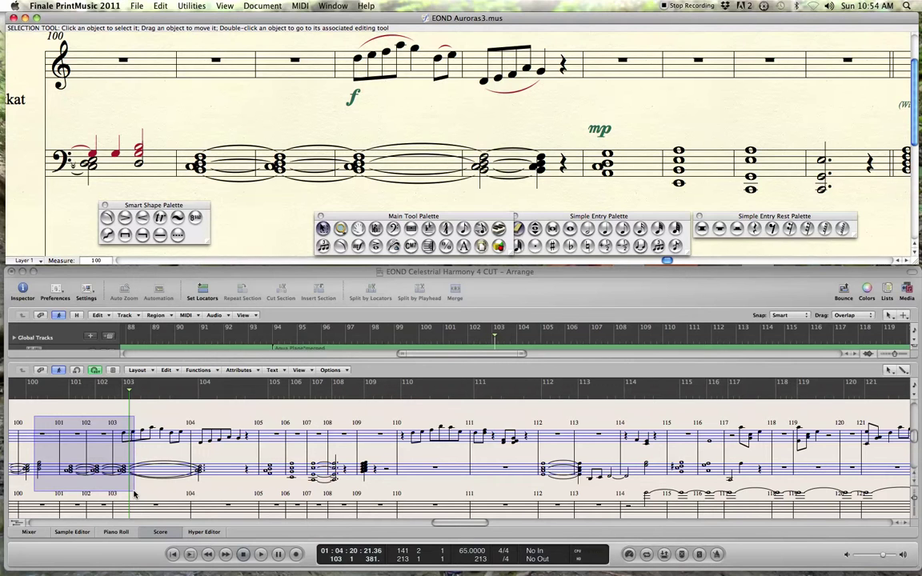
pyautogui.click(135, 494)
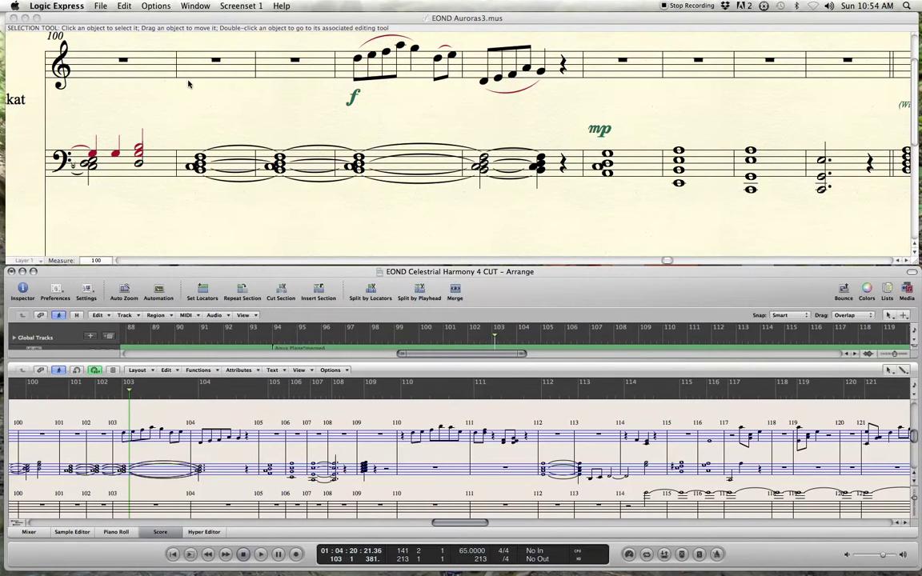
pyautogui.click(189, 81)
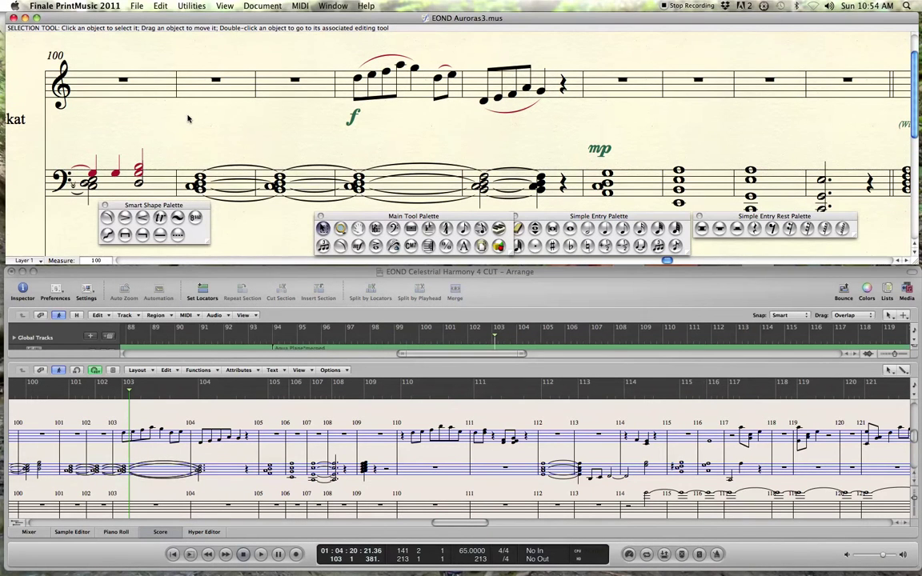
pyautogui.click(160, 416)
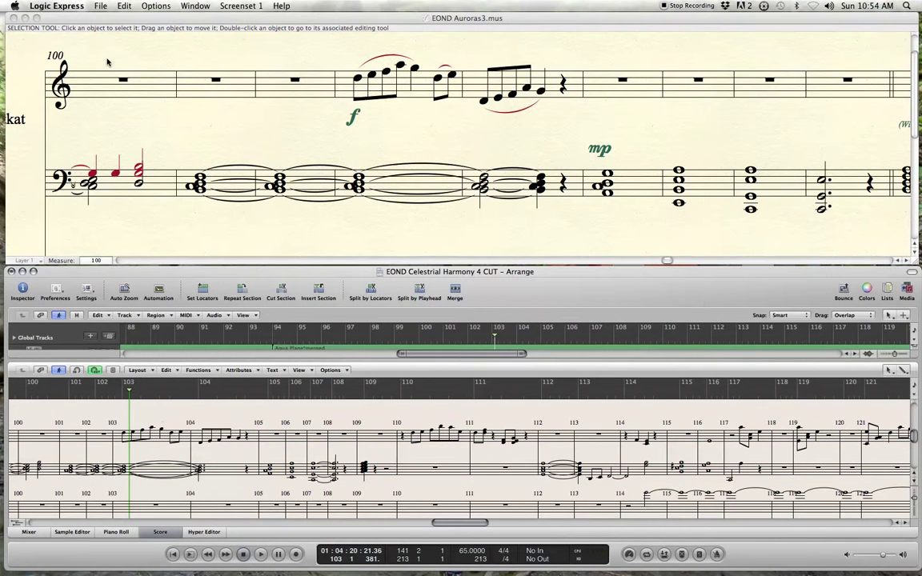
pyautogui.click(172, 82)
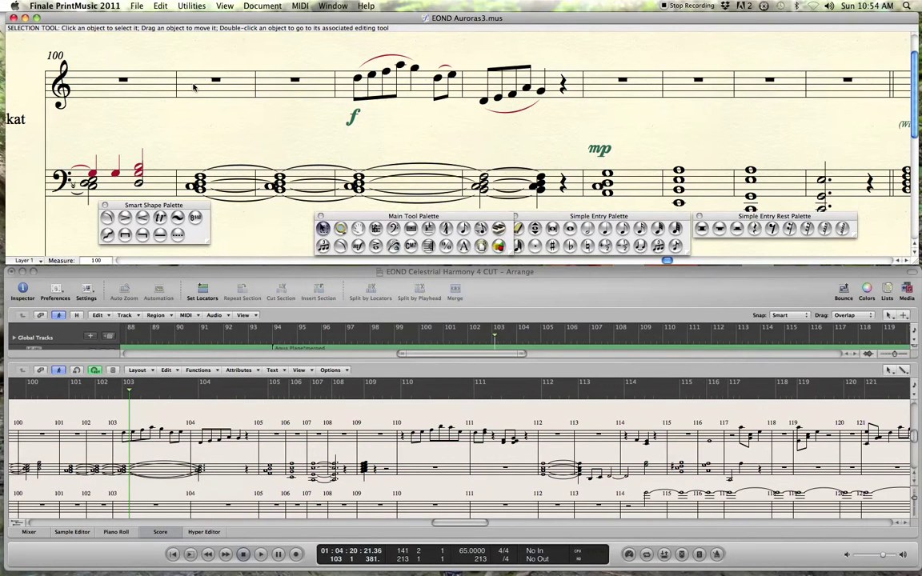